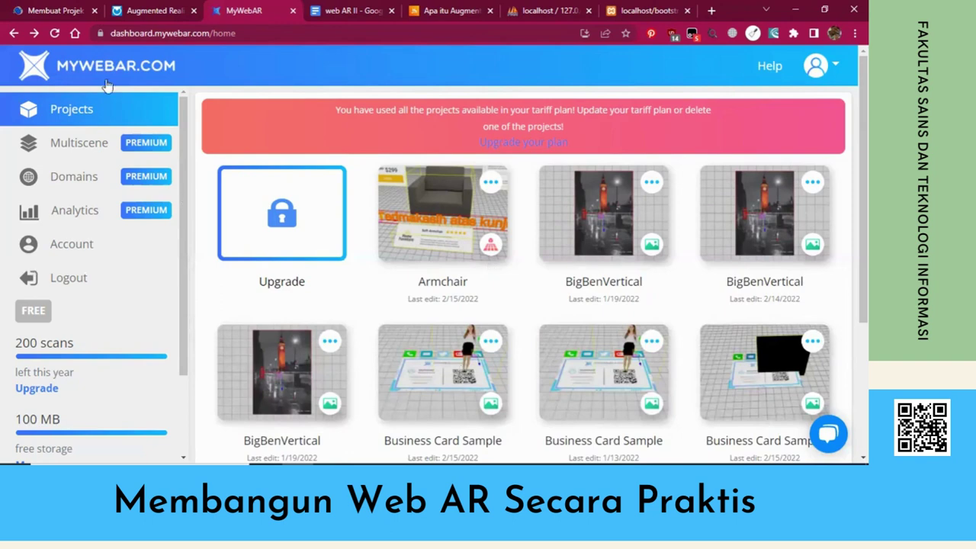
Open the Business Card Sample project located directly below the Armchair project
{"action": "scroll", "coordinate": [320, 343], "scroll_direction": "down", "scroll_amount": 3}
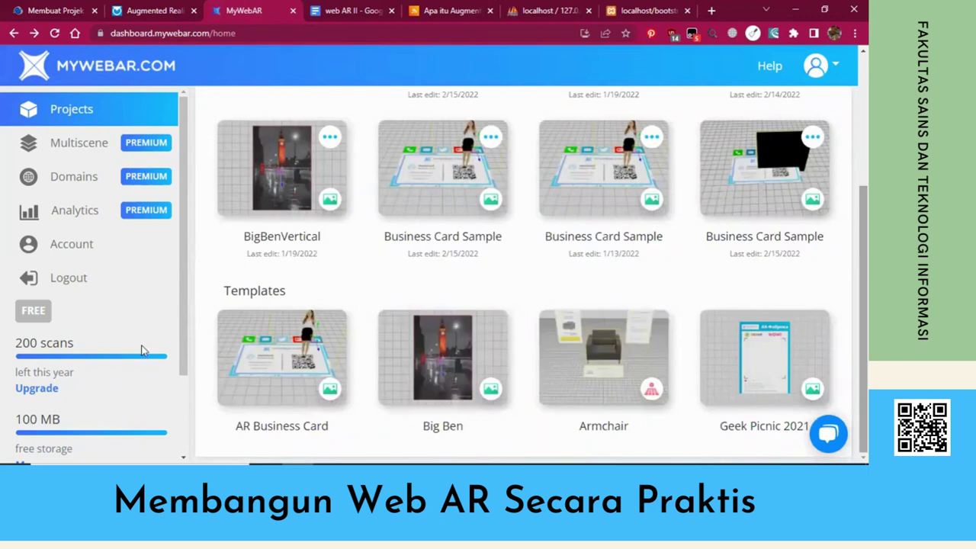
{"action": "left_click", "coordinate": [282, 358]}
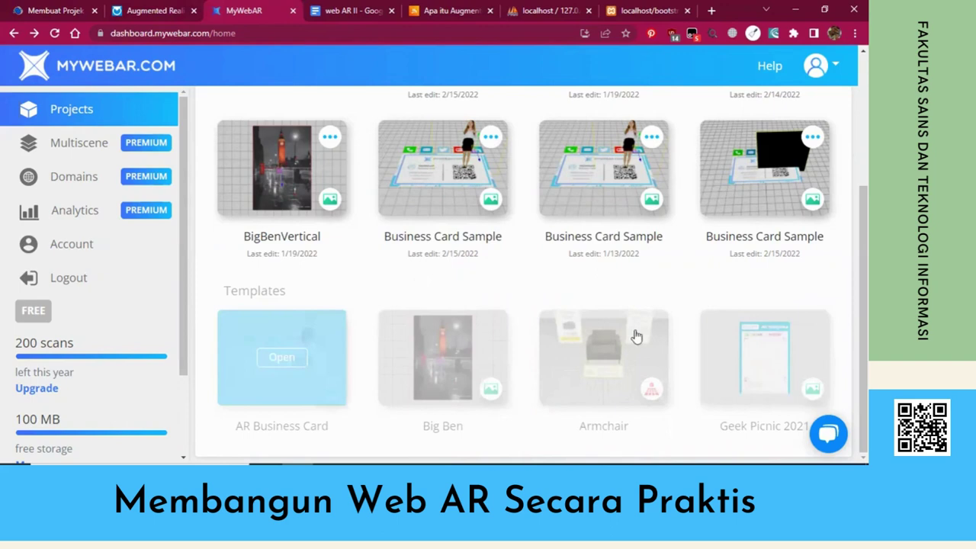
{"action": "scroll", "coordinate": [429, 301], "scroll_direction": "up", "scroll_amount": 2}
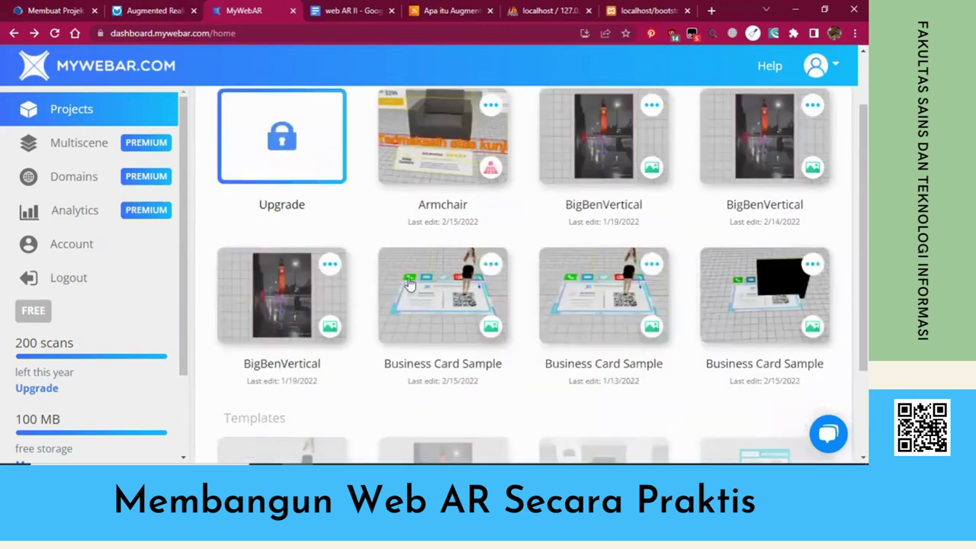
{"action": "left_click", "coordinate": [448, 300]}
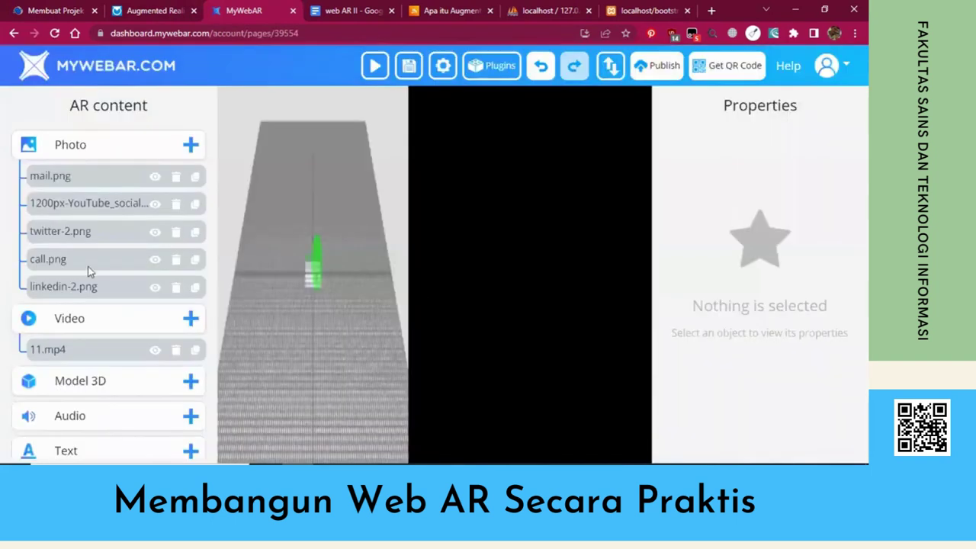
Preview the business card project as an AR scene and return to the project list
{"action": "left_click", "coordinate": [375, 66]}
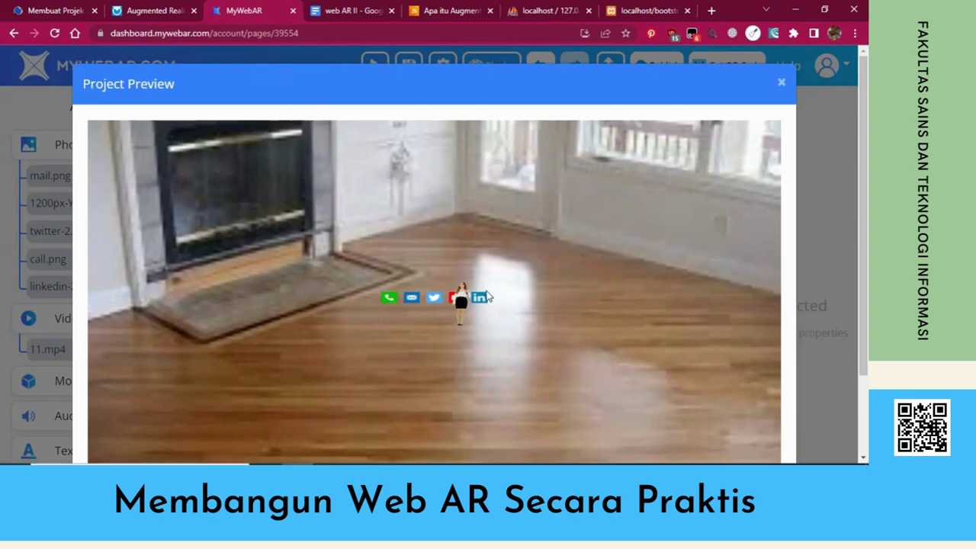
{"action": "scroll", "coordinate": [479, 267], "scroll_direction": "down", "scroll_amount": 1}
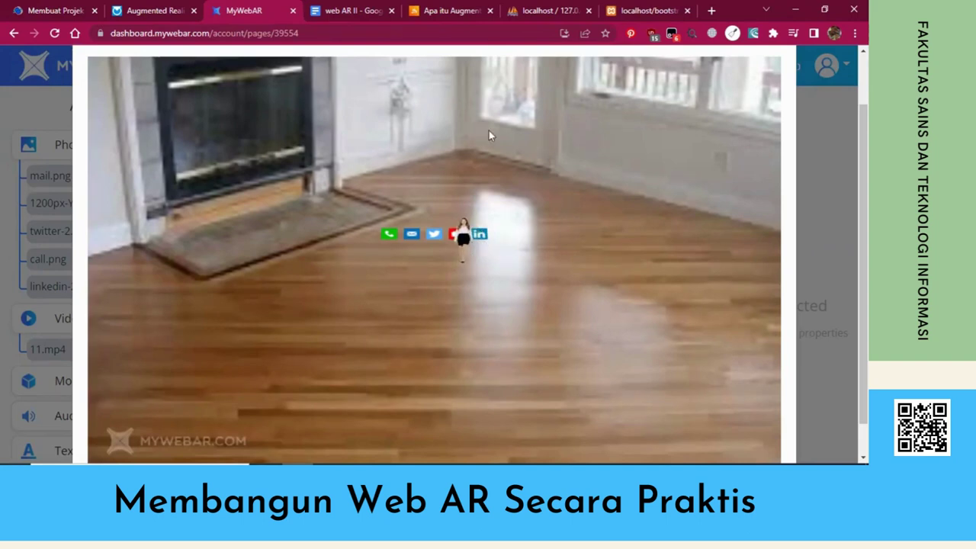
{"action": "scroll", "coordinate": [781, 59], "scroll_direction": "up", "scroll_amount": 1}
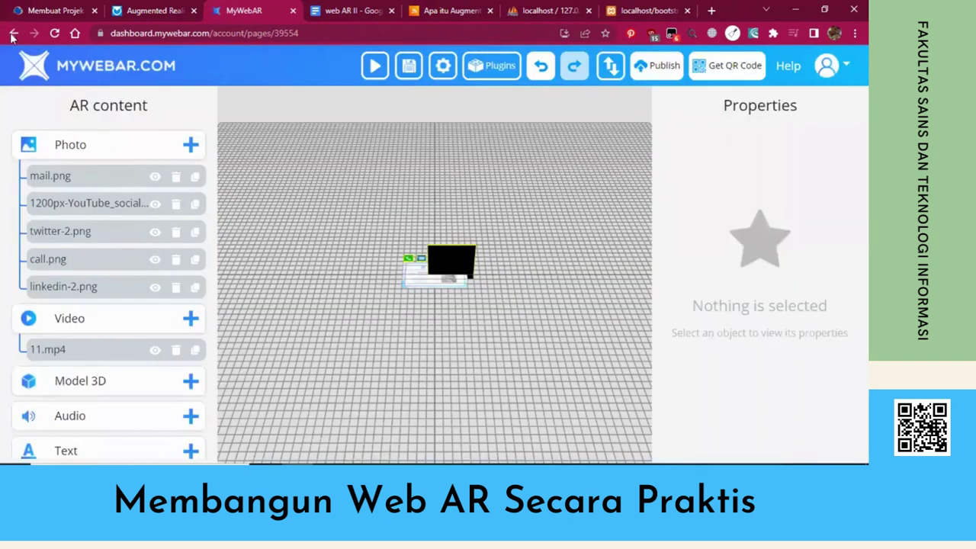
{"action": "left_click", "coordinate": [13, 33]}
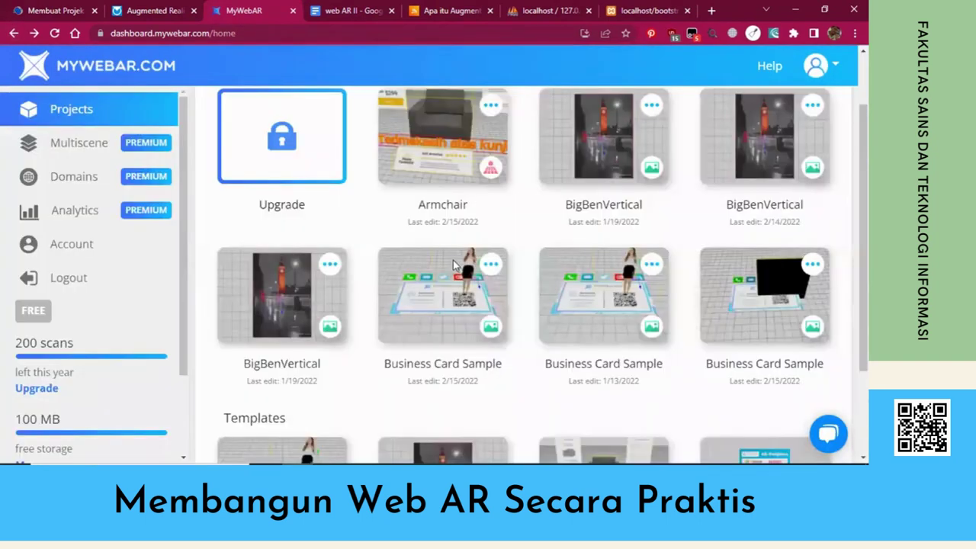
Look through the projects and templates, and open the saved Armchair project for editing
{"action": "scroll", "coordinate": [437, 258], "scroll_direction": "down", "scroll_amount": 1}
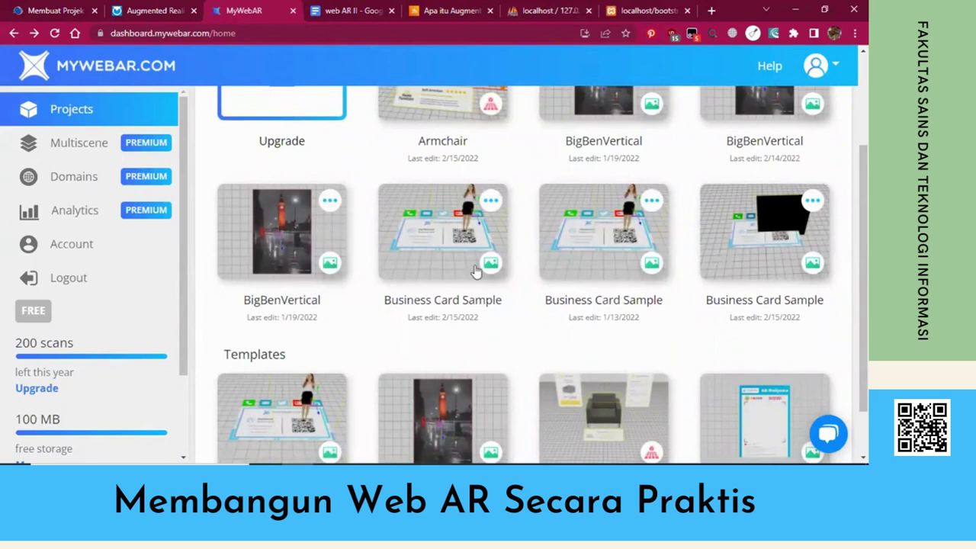
{"action": "scroll", "coordinate": [656, 221], "scroll_direction": "down", "scroll_amount": 1}
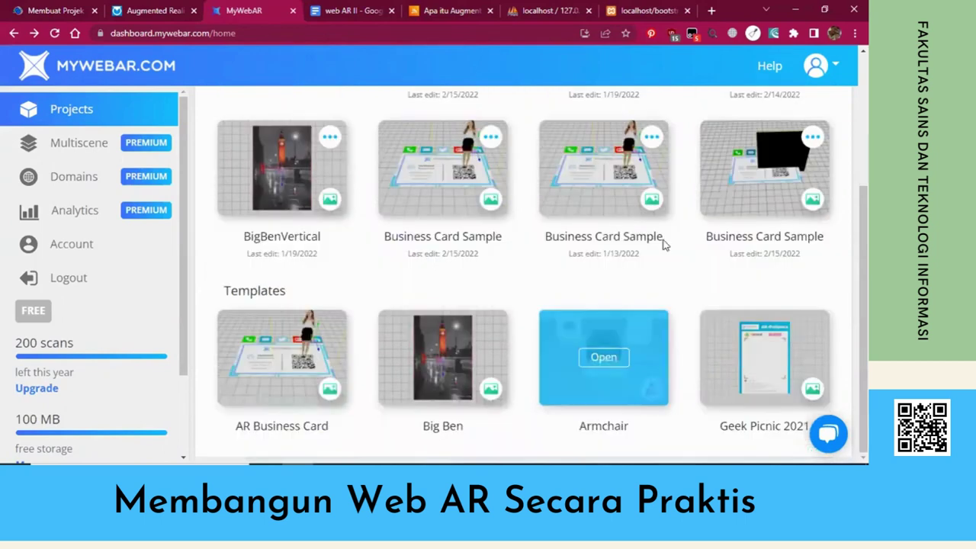
{"action": "scroll", "coordinate": [442, 224], "scroll_direction": "up", "scroll_amount": 3}
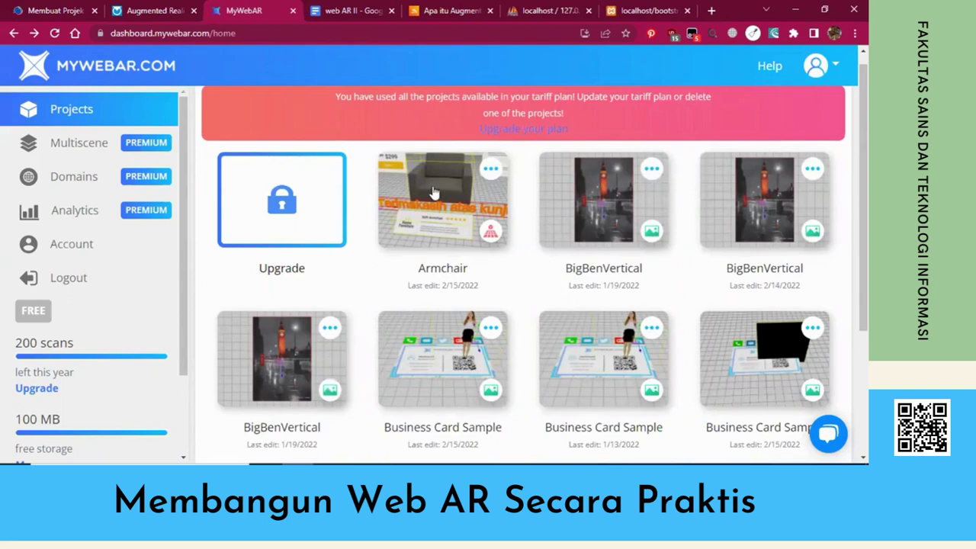
{"action": "scroll", "coordinate": [273, 383], "scroll_direction": "down", "scroll_amount": 3}
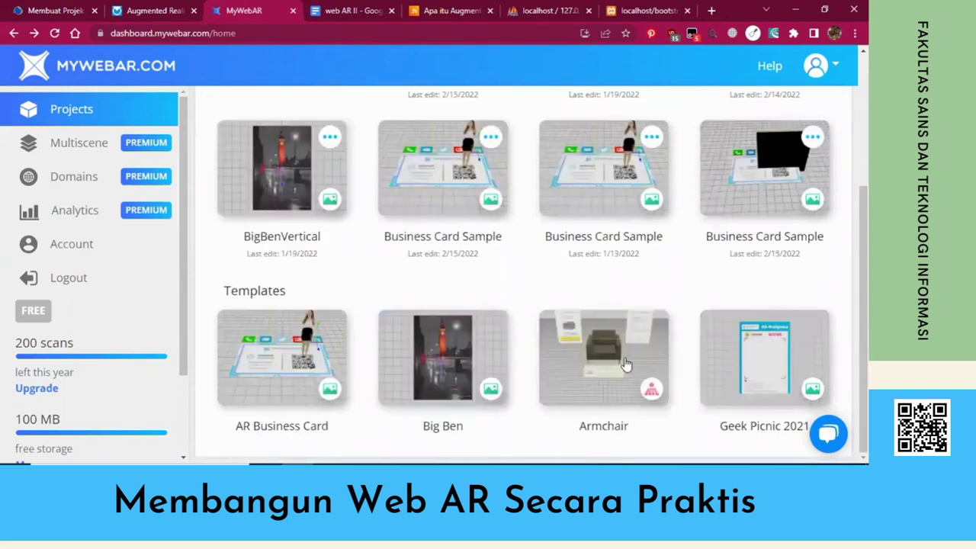
{"action": "scroll", "coordinate": [564, 305], "scroll_direction": "up", "scroll_amount": 1}
{"action": "left_click", "coordinate": [430, 220]}
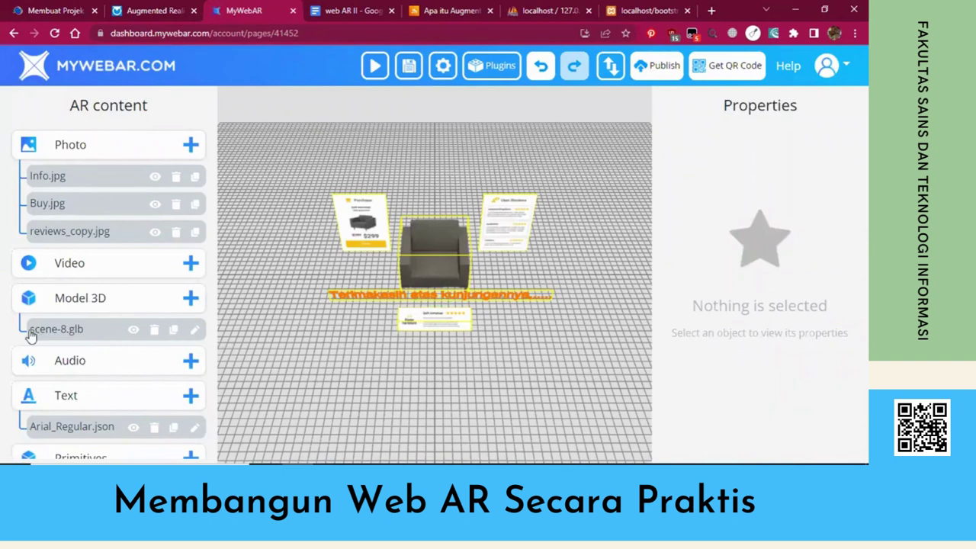
Open the armchair model scene-8.glb in the separate model editor and return to the project's scene
{"action": "left_click", "coordinate": [109, 336]}
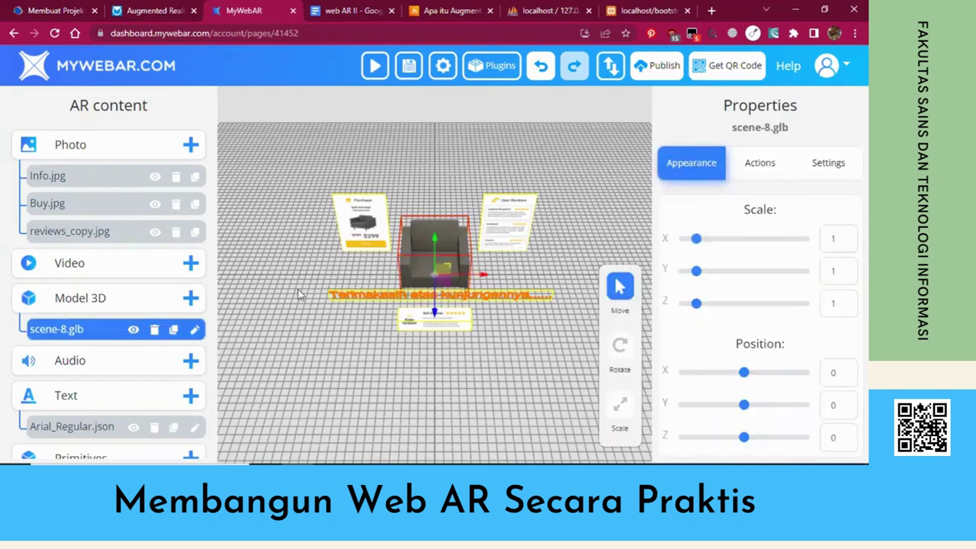
{"action": "left_click", "coordinate": [194, 330]}
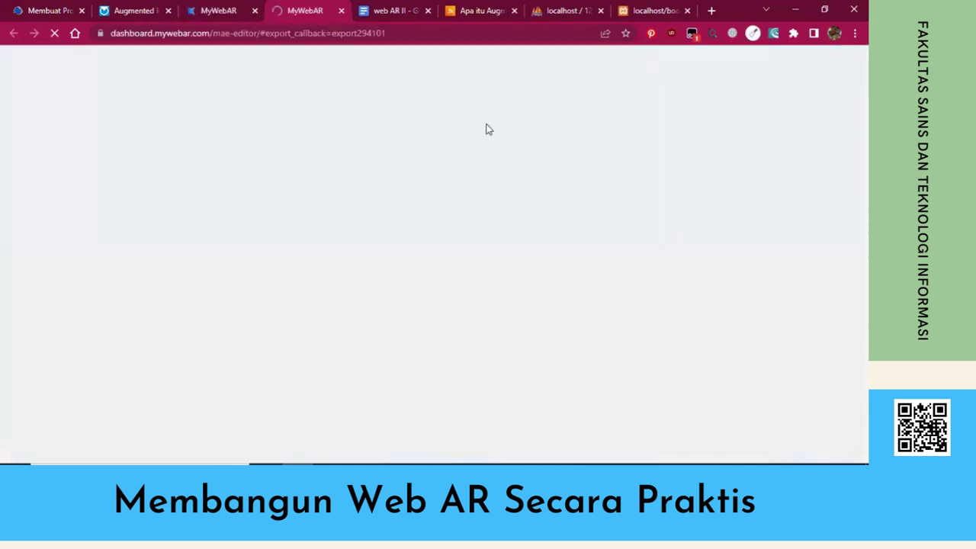
{"action": "left_click", "coordinate": [234, 11]}
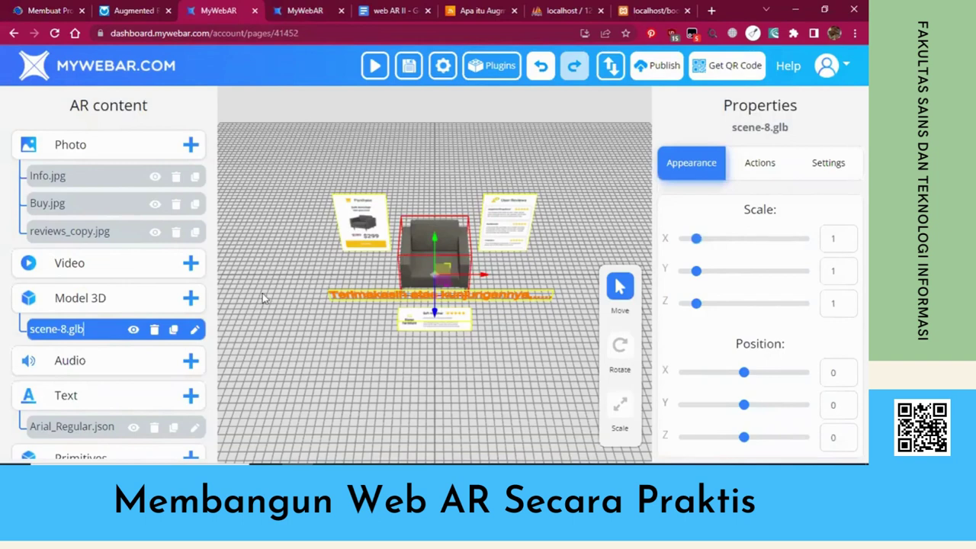
Hide the armchair model in the scene and show it again
{"action": "left_click", "coordinate": [133, 331]}
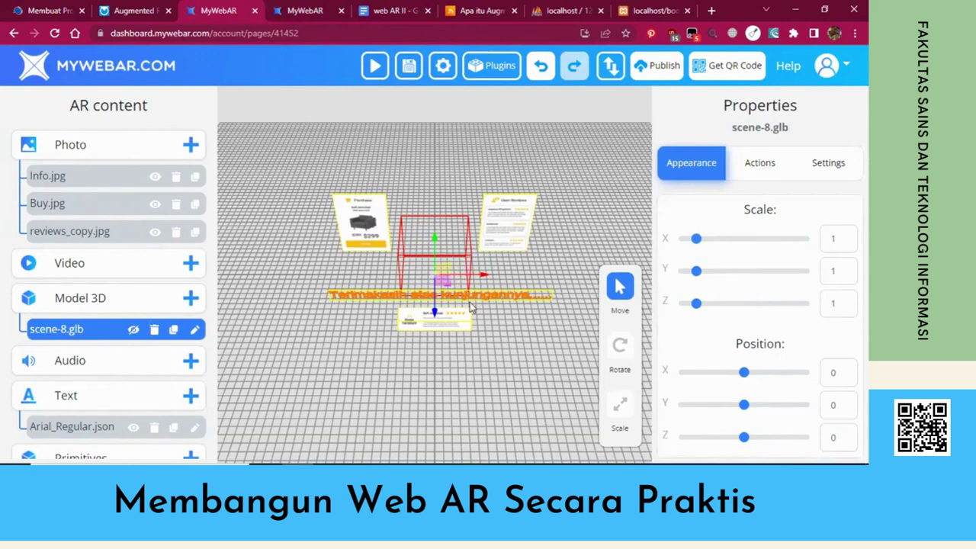
{"action": "scroll", "coordinate": [462, 312], "scroll_direction": "up", "scroll_amount": 3}
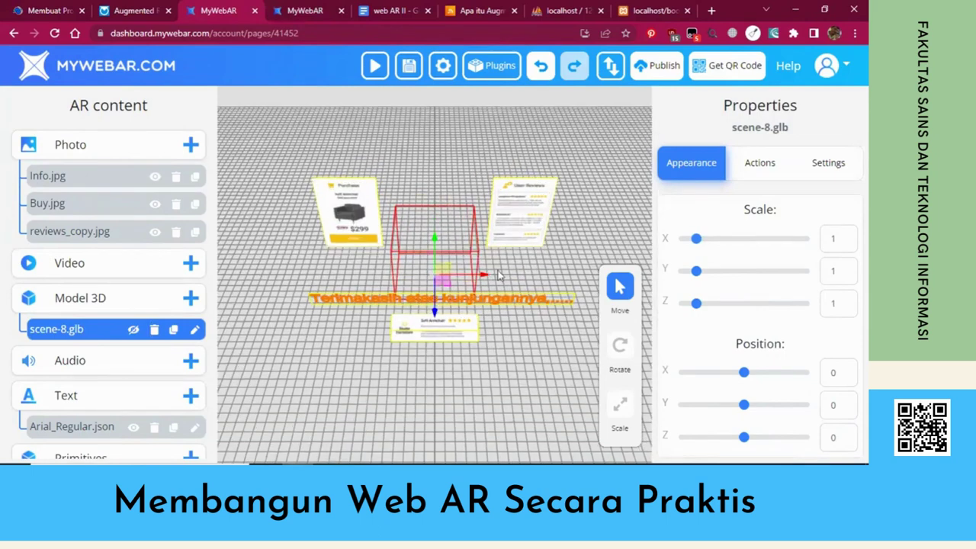
{"action": "left_click", "coordinate": [134, 331]}
Add the photo "WhatsApp Image 2022-02-14 at 20.59.08.jpeg" from the Downloads folder to the scene
{"action": "left_click_drag", "start_coordinate": [534, 284], "coordinate": [534, 324]}
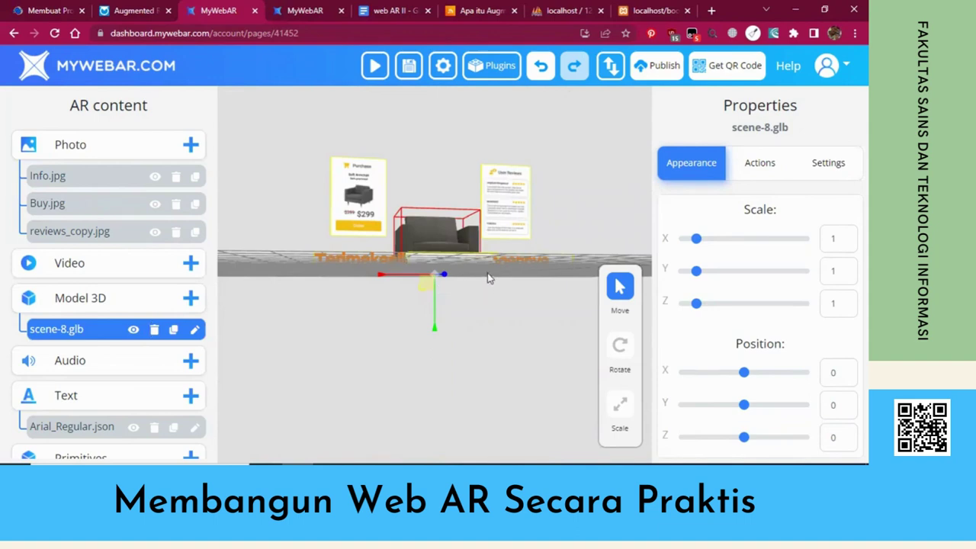
{"action": "left_click_drag", "start_coordinate": [488, 278], "coordinate": [474, 297]}
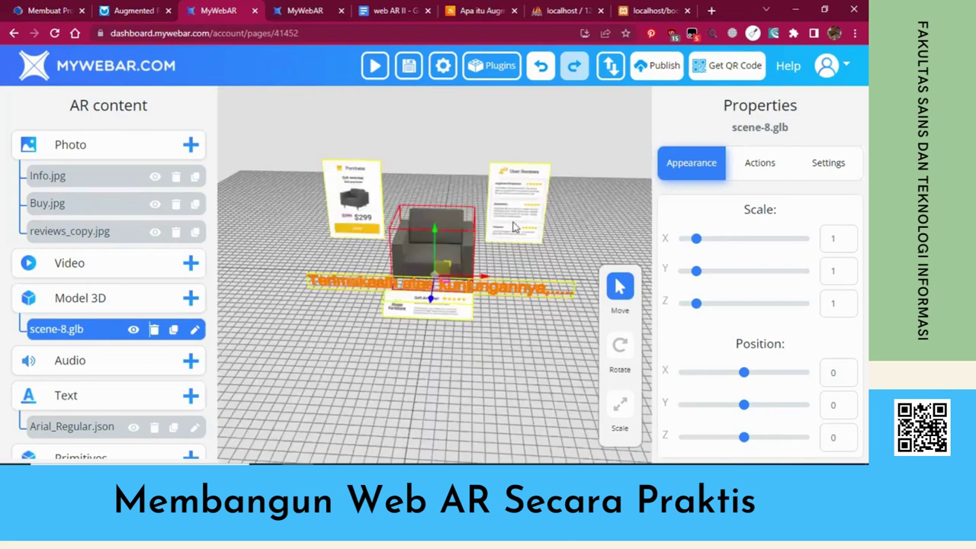
{"action": "left_click", "coordinate": [512, 221]}
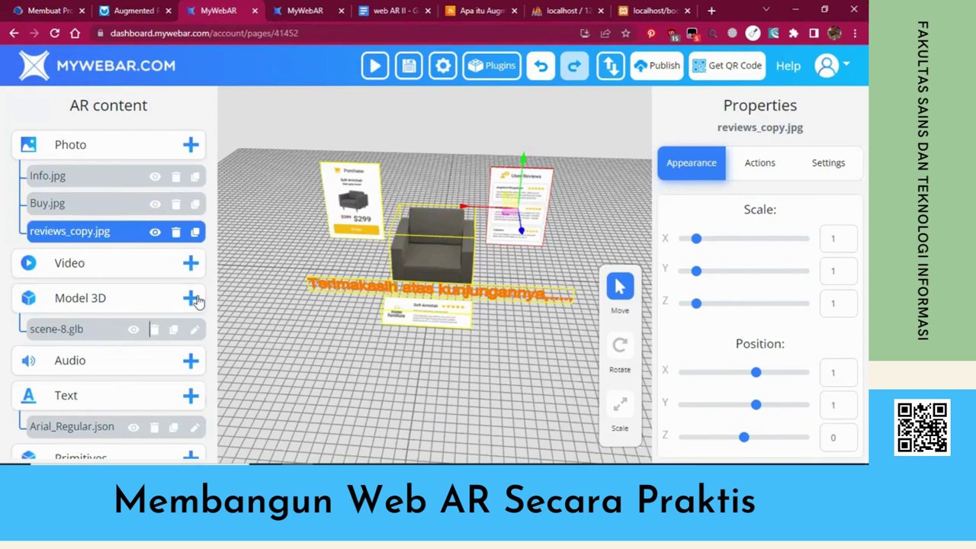
{"action": "left_click", "coordinate": [190, 146]}
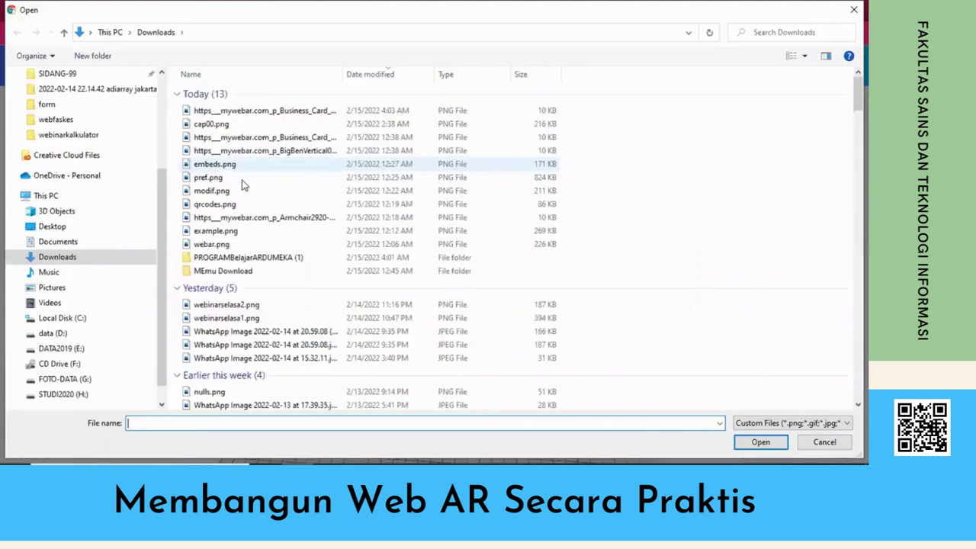
{"action": "left_click", "coordinate": [279, 343]}
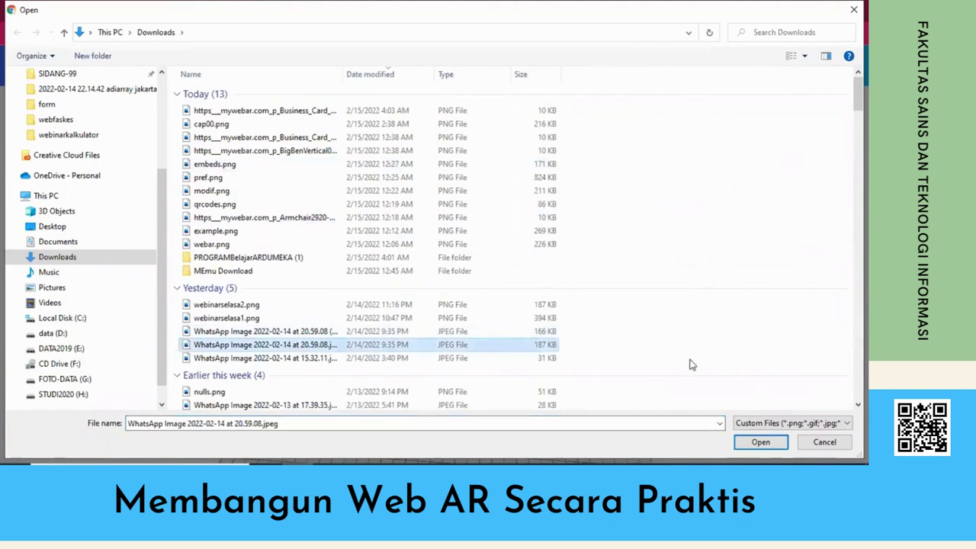
{"action": "key", "text": "Return"}
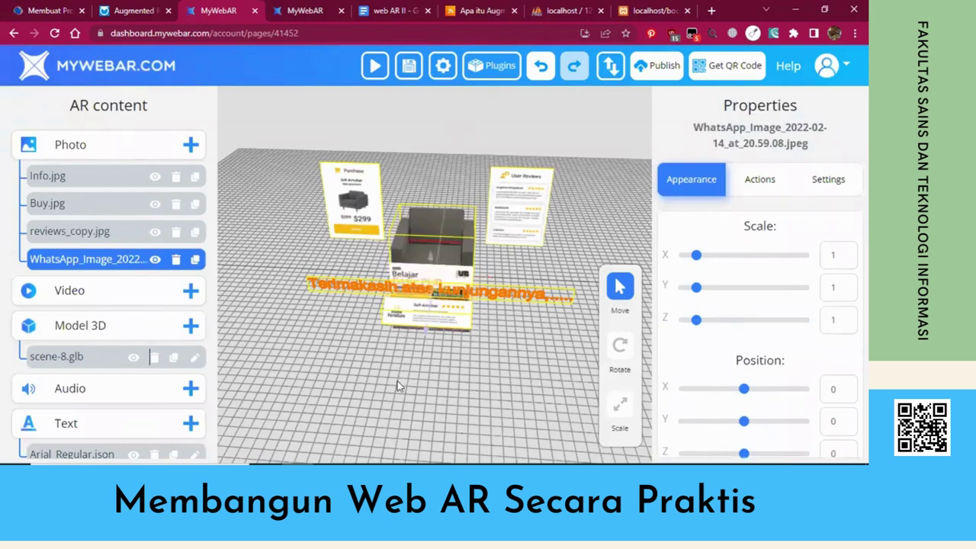
Move the added photo behind the armchair, raised above the floor at about X -0.2, Y 0.68, Z -1.3
{"action": "left_click_drag", "start_coordinate": [488, 330], "coordinate": [572, 354]}
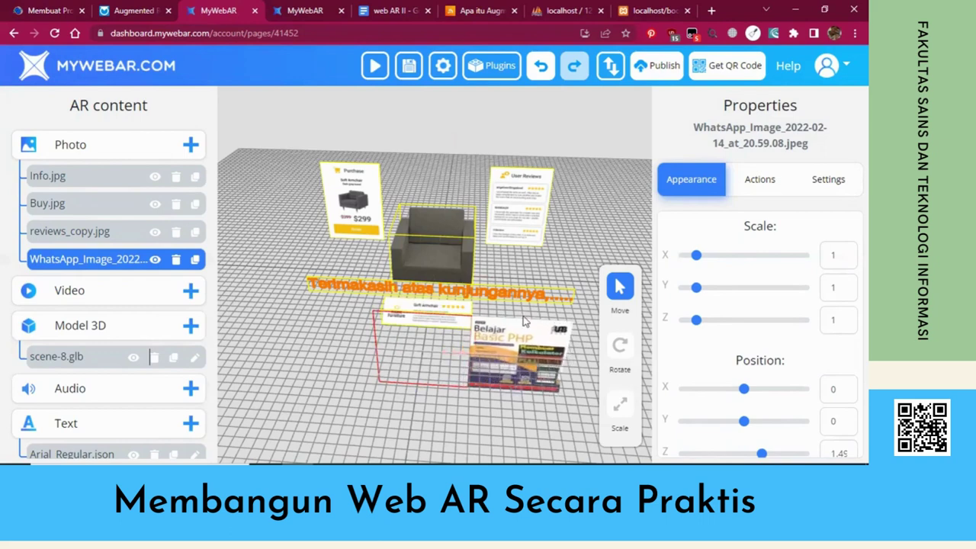
{"action": "left_click_drag", "start_coordinate": [504, 403], "coordinate": [534, 255]}
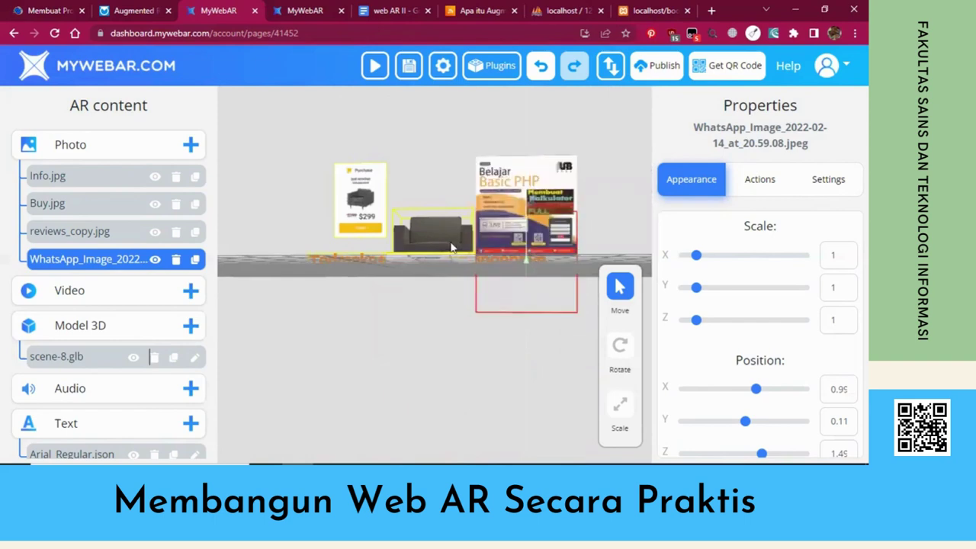
{"action": "left_click_drag", "start_coordinate": [416, 272], "coordinate": [408, 272]}
{"action": "left_click_drag", "start_coordinate": [386, 377], "coordinate": [506, 283]}
{"action": "left_click_drag", "start_coordinate": [505, 386], "coordinate": [431, 255]}
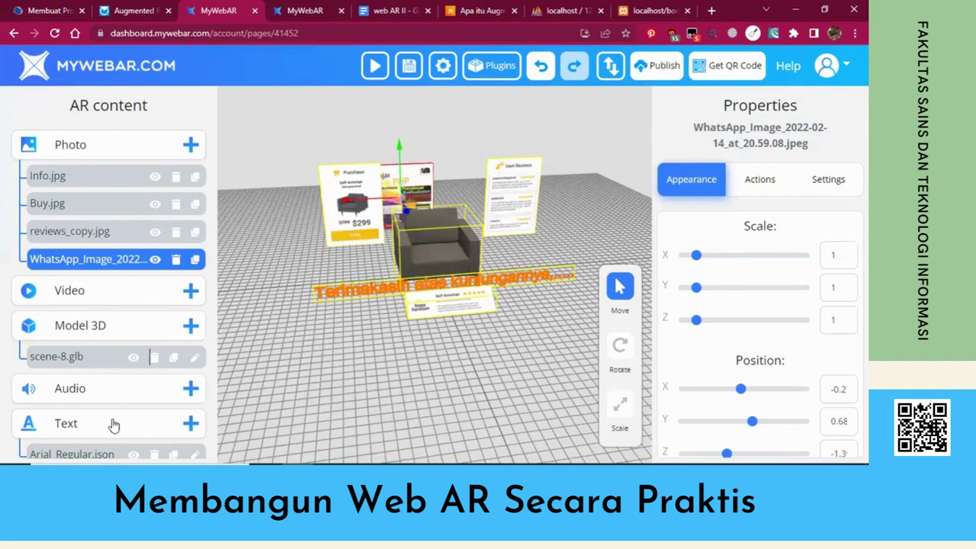
Add a "Navigate to URL on click" behaviour to the armchair model and select the domain name in its URL
{"action": "scroll", "coordinate": [159, 342], "scroll_direction": "down", "scroll_amount": 1}
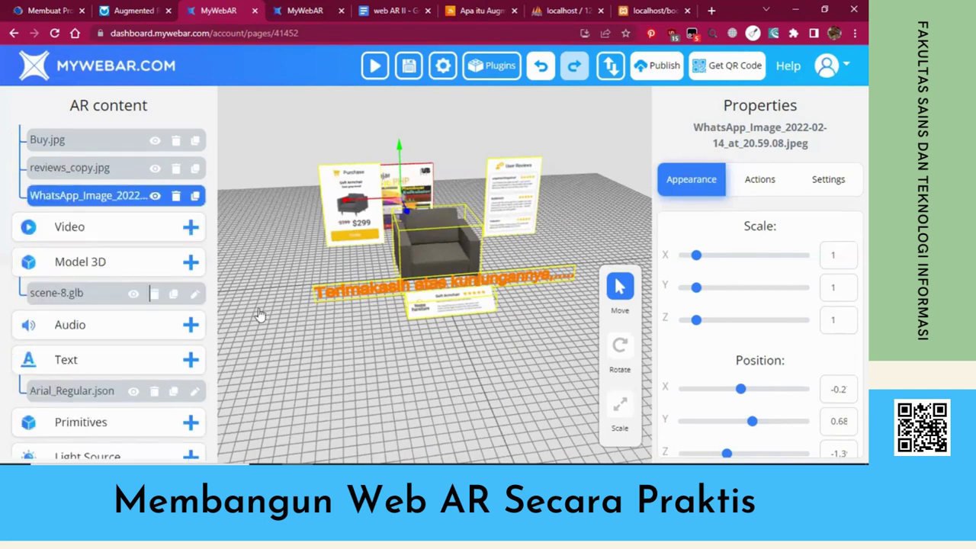
{"action": "left_click", "coordinate": [343, 292]}
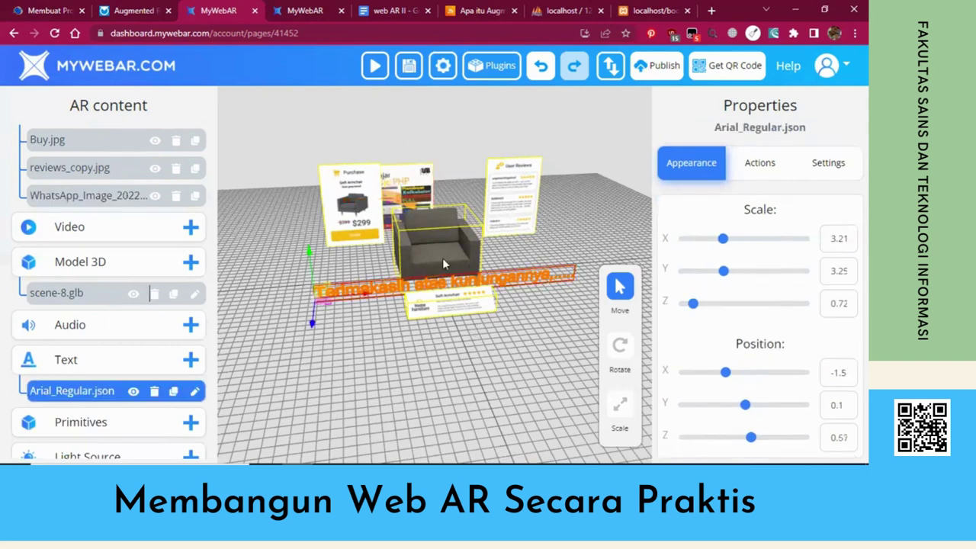
{"action": "left_click", "coordinate": [444, 262]}
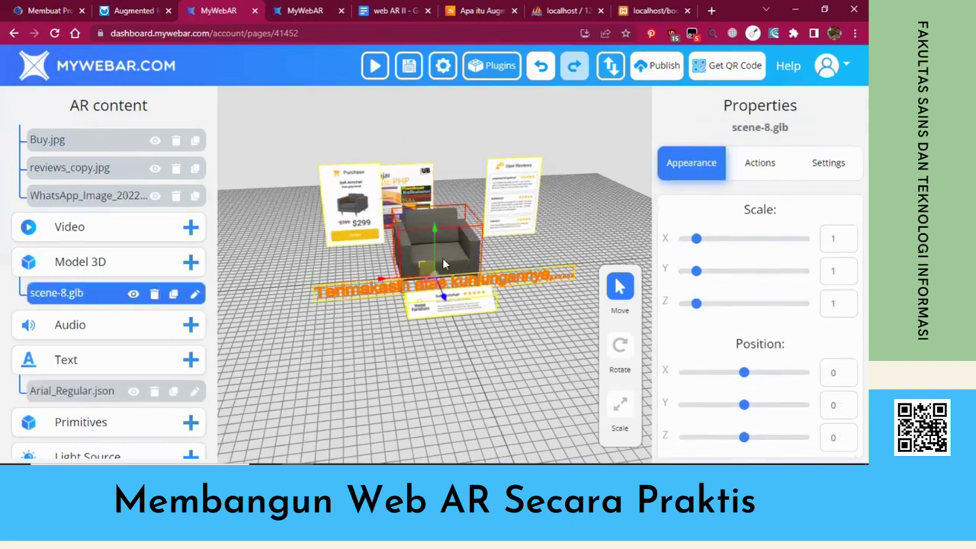
{"action": "left_click", "coordinate": [763, 172]}
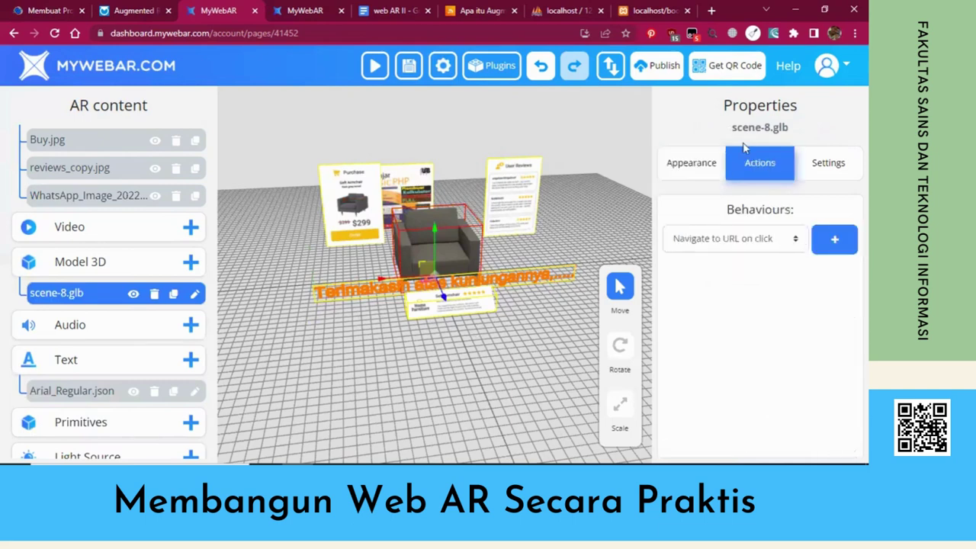
{"action": "key", "text": "alt+Down"}
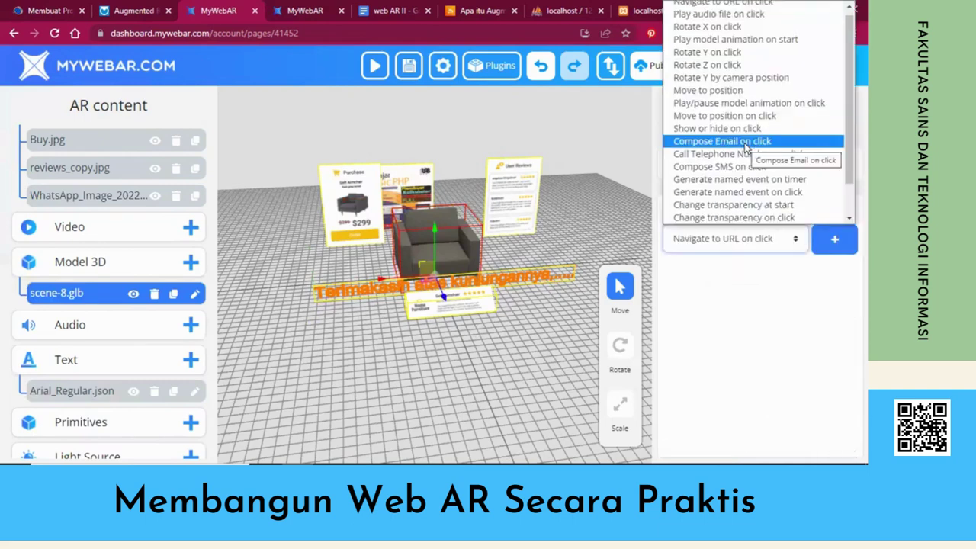
{"action": "left_click", "coordinate": [735, 8]}
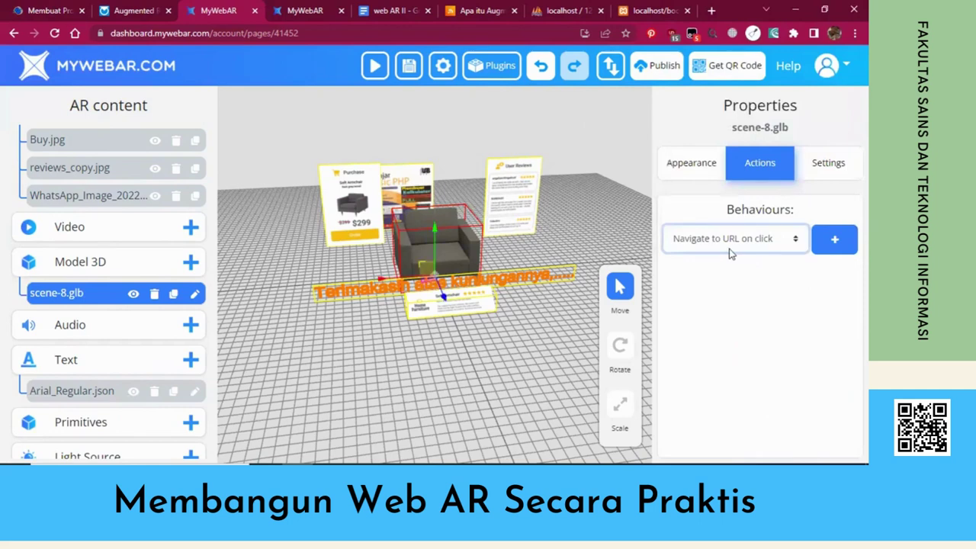
{"action": "left_click", "coordinate": [816, 247]}
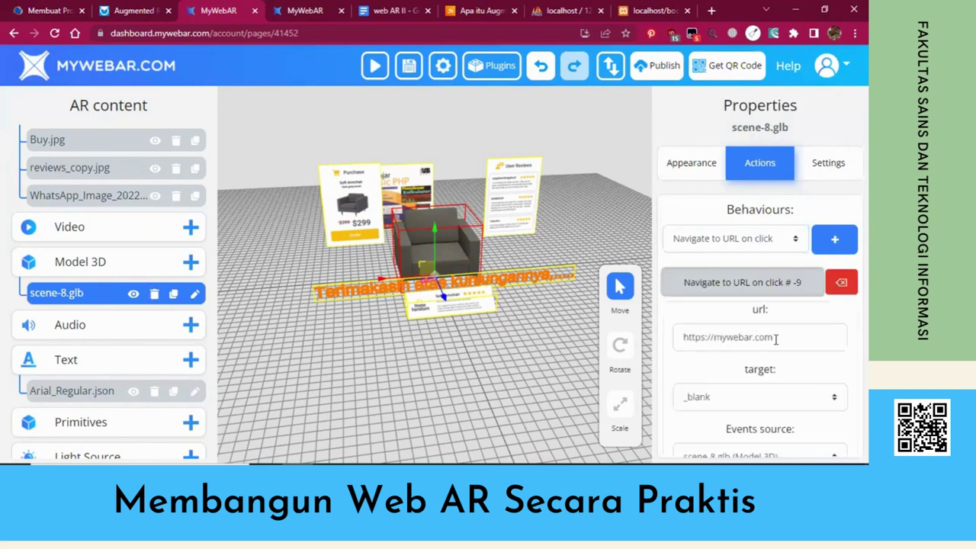
{"action": "double_click", "coordinate": [735, 336]}
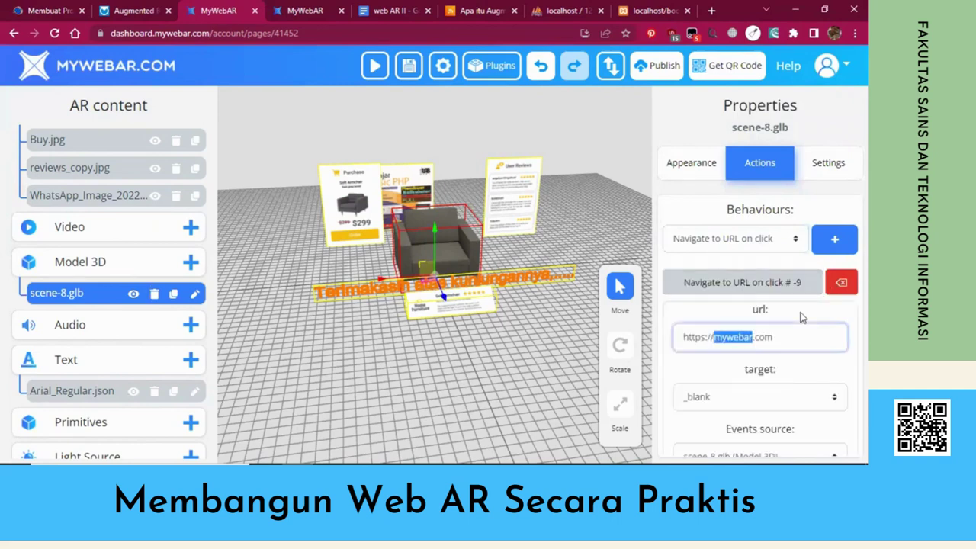
{"action": "type", "text": "yout"}
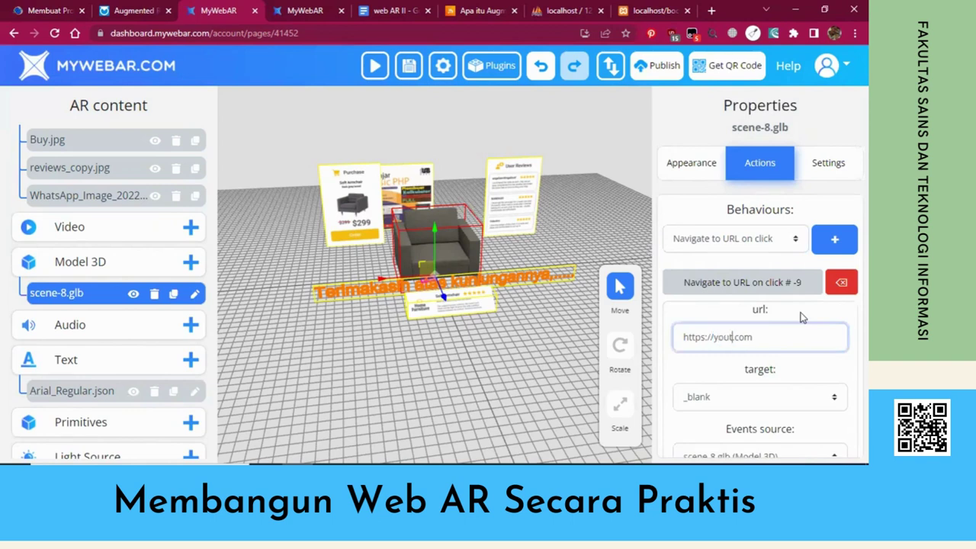
{"action": "type", "text": "ube"}
{"action": "scroll", "coordinate": [752, 336], "scroll_direction": "down", "scroll_amount": 1}
{"action": "scroll", "coordinate": [758, 282], "scroll_direction": "up", "scroll_amount": 1}
{"action": "left_click", "coordinate": [760, 283]}
Scale the reviews_copy.jpg panel uniformly to about 1.5 and move it away from the armchair to X 1.3
{"action": "left_click", "coordinate": [522, 223]}
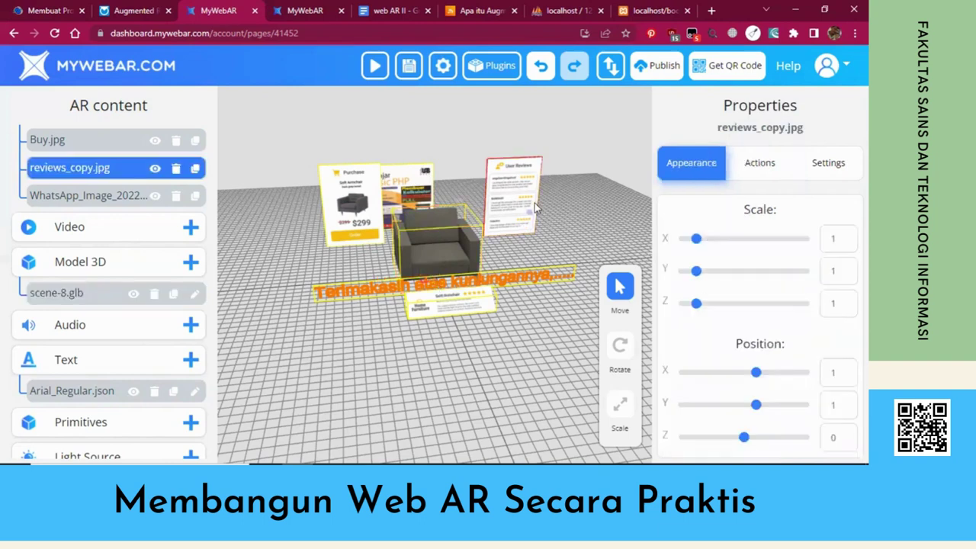
{"action": "left_click", "coordinate": [622, 412]}
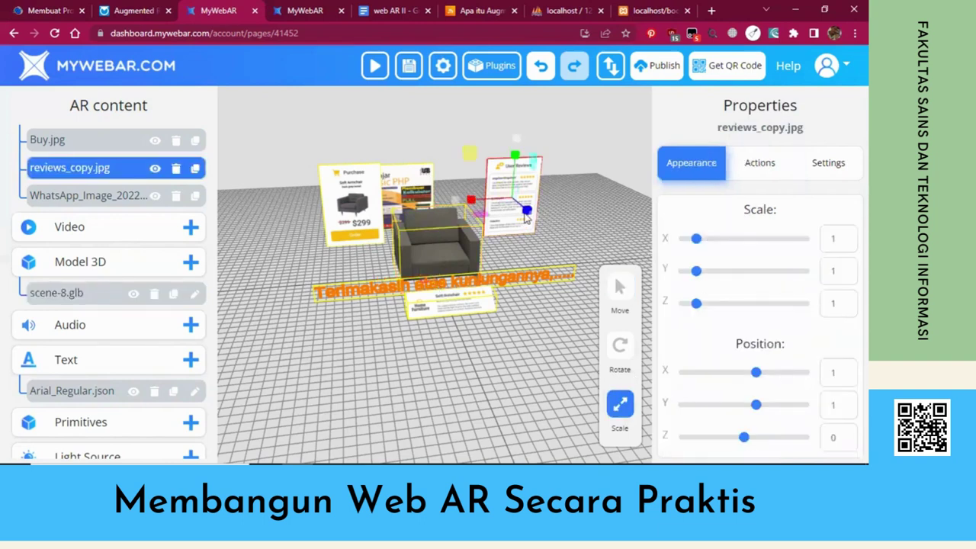
{"action": "left_click_drag", "start_coordinate": [527, 215], "coordinate": [536, 224]}
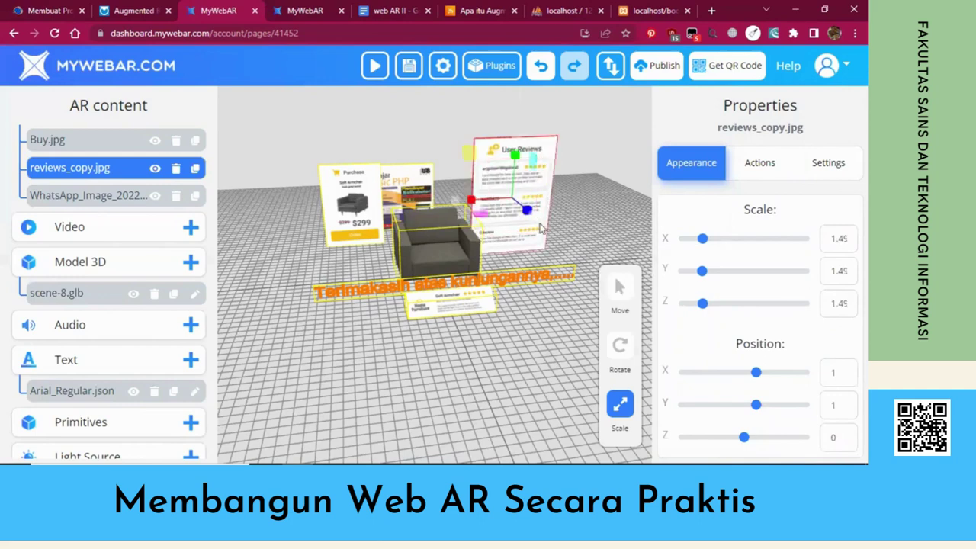
{"action": "left_click_drag", "start_coordinate": [469, 201], "coordinate": [497, 201]}
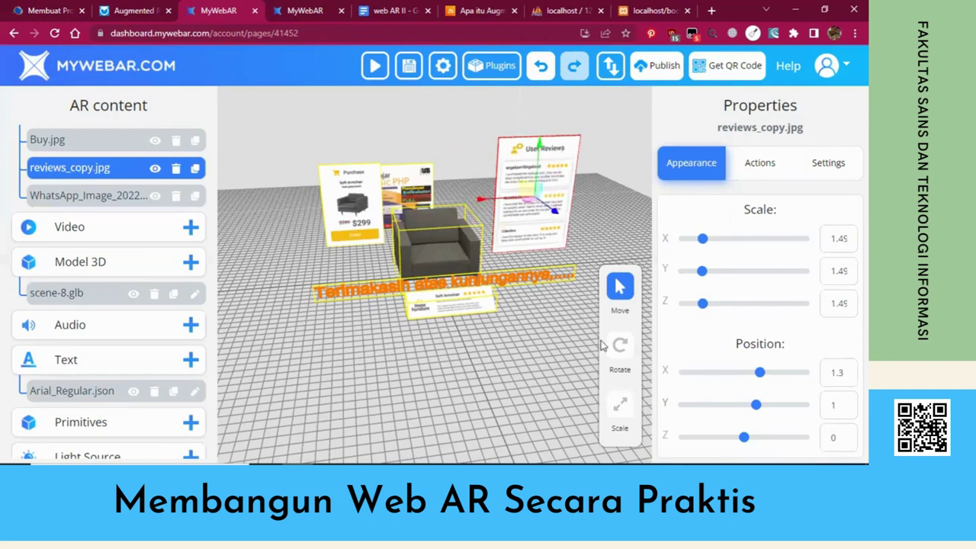
Enlarge the armchair model to a scale of about X 2.23, Y 2.1 and Z 1.97
{"action": "left_click", "coordinate": [620, 406]}
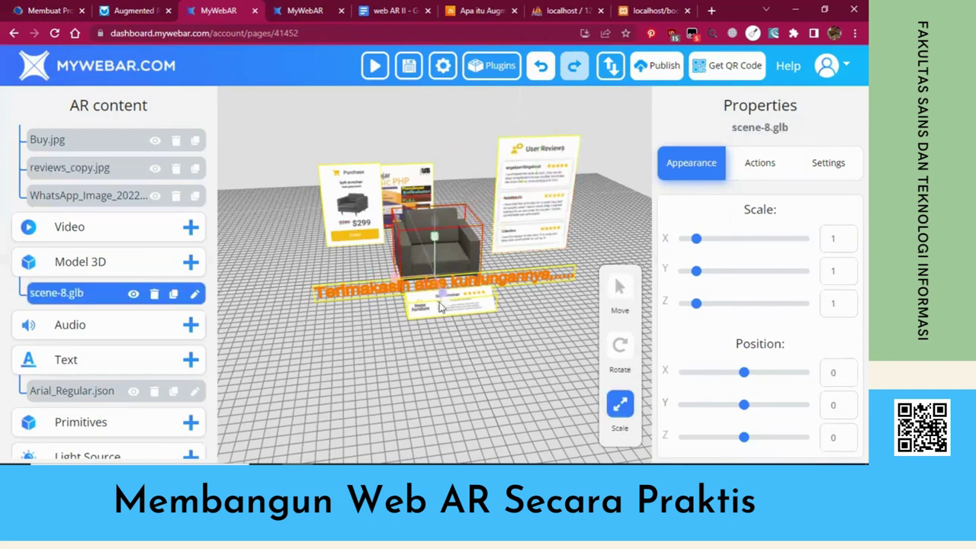
{"action": "left_click_drag", "start_coordinate": [434, 242], "coordinate": [415, 200]}
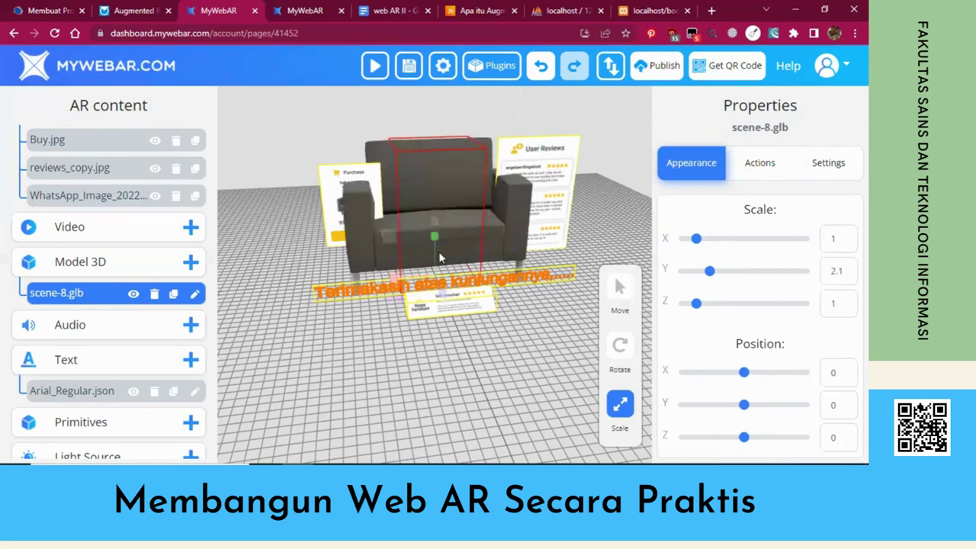
{"action": "left_click_drag", "start_coordinate": [503, 268], "coordinate": [503, 269]}
{"action": "left_click_drag", "start_coordinate": [577, 267], "coordinate": [547, 368]}
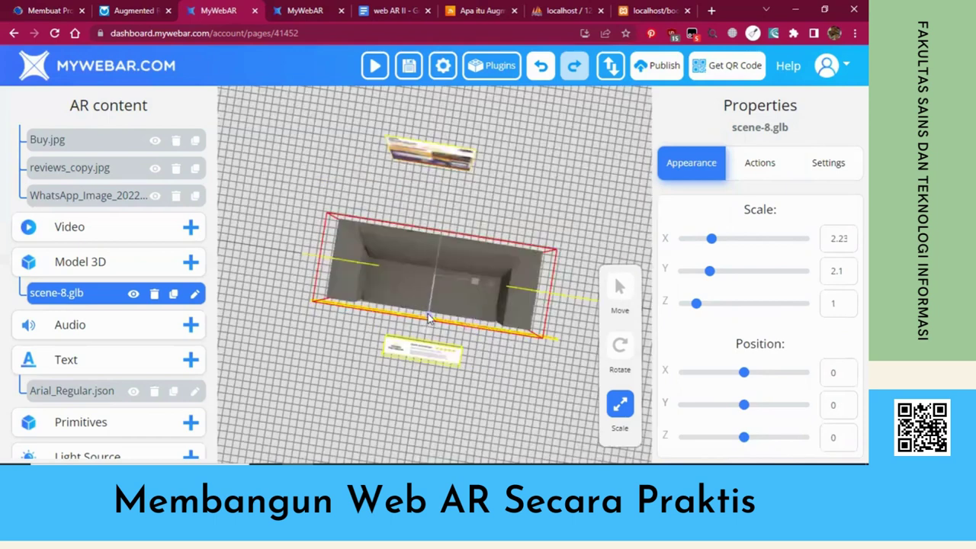
{"action": "left_click_drag", "start_coordinate": [429, 296], "coordinate": [467, 352]}
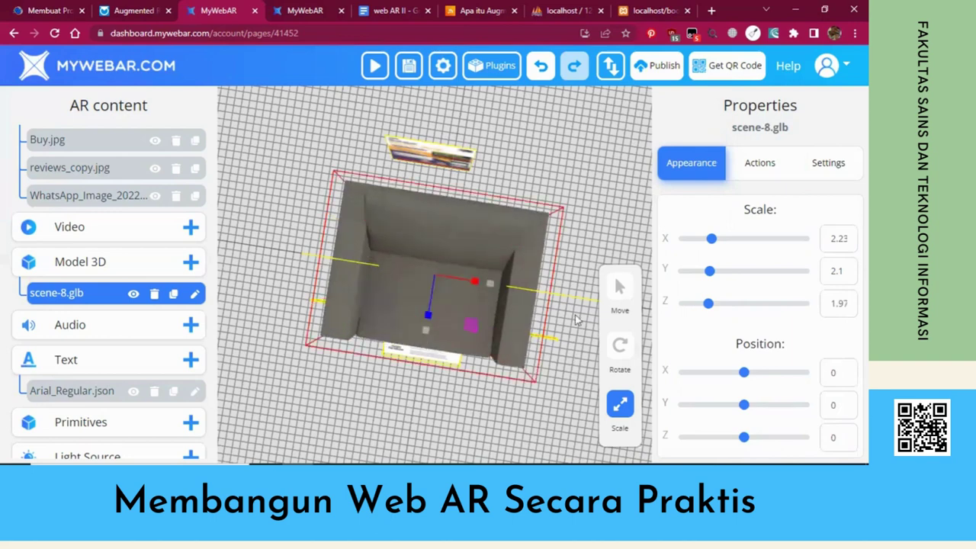
Move the enlarged armchair backward to about Z -0.2
{"action": "left_click", "coordinate": [620, 286]}
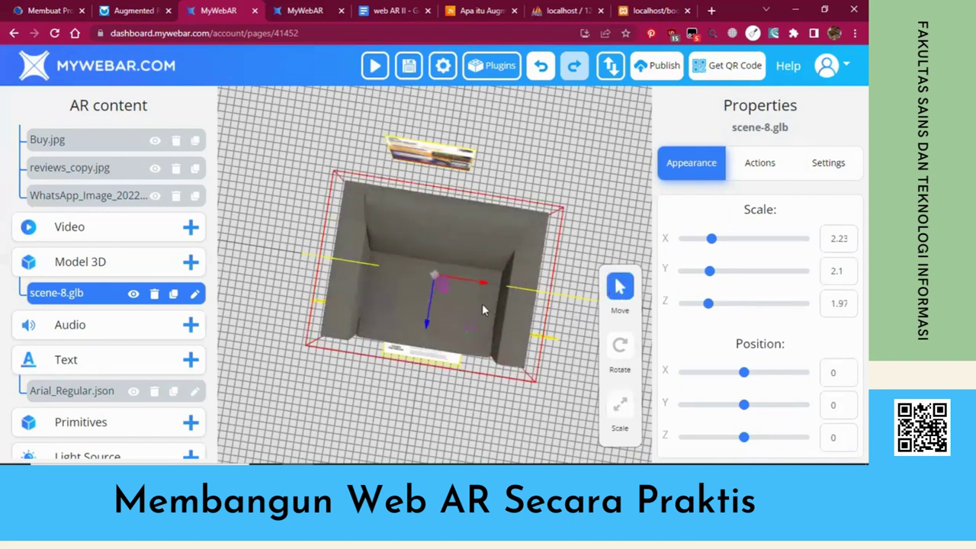
{"action": "left_click_drag", "start_coordinate": [431, 325], "coordinate": [431, 308]}
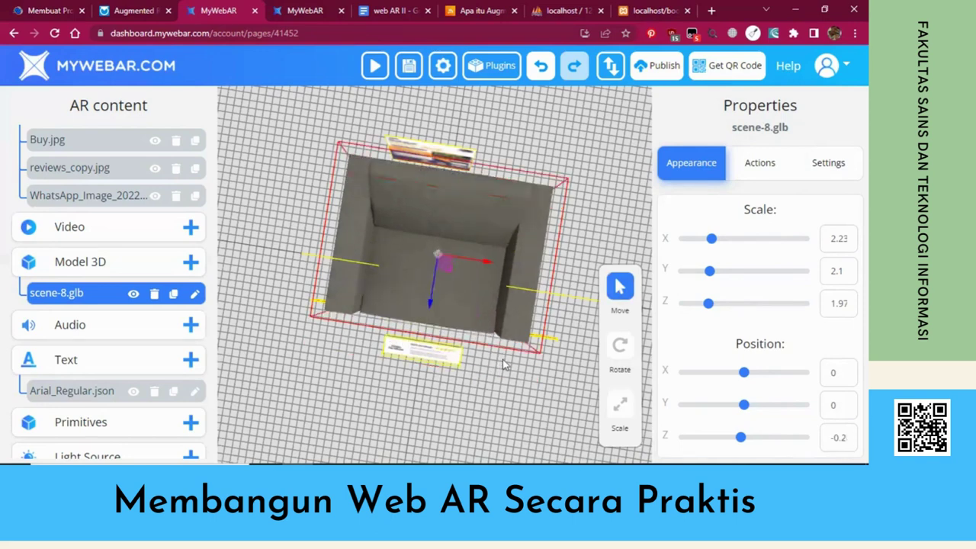
{"action": "left_click_drag", "start_coordinate": [501, 340], "coordinate": [538, 290]}
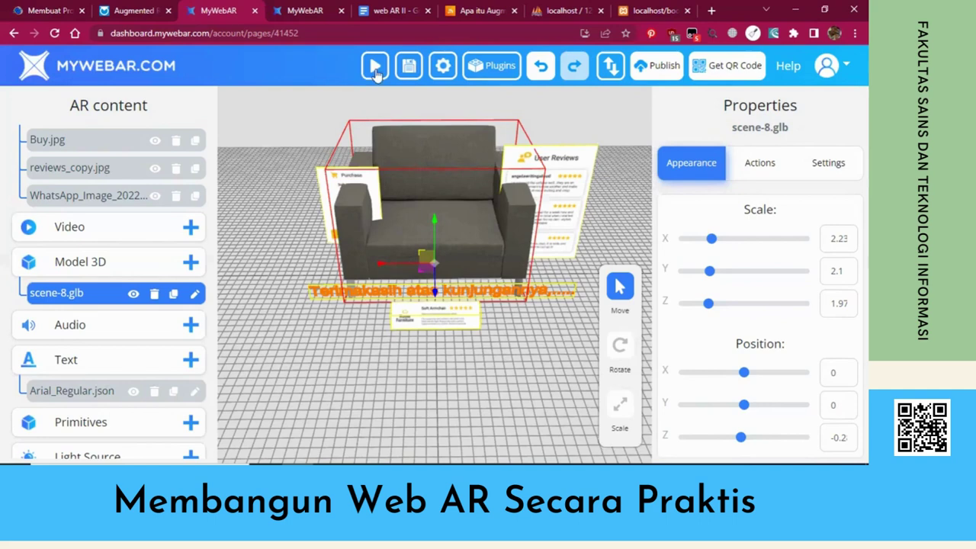
Preview the project and test the armchair's link, then close the YouTube page and the preview
{"action": "left_click", "coordinate": [376, 68]}
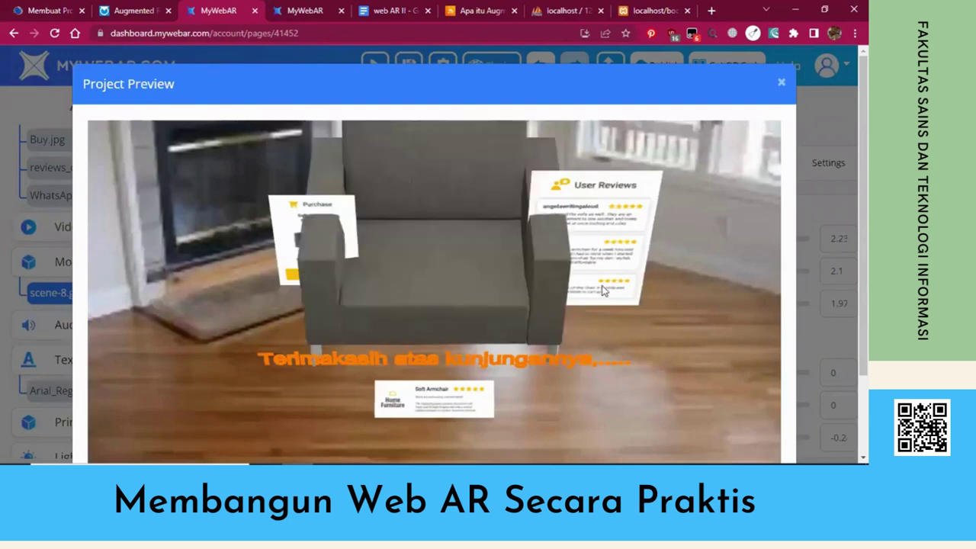
{"action": "left_click", "coordinate": [429, 283]}
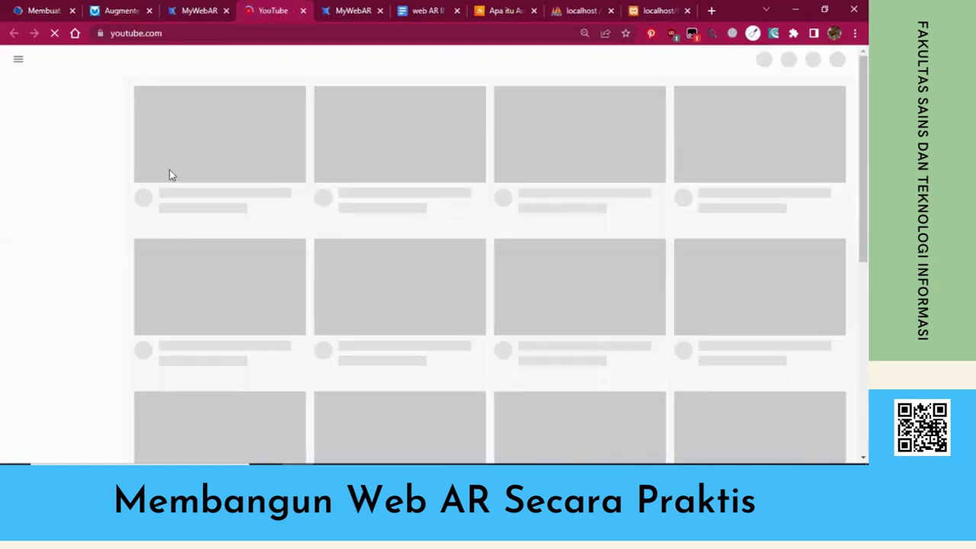
{"action": "left_click", "coordinate": [303, 11]}
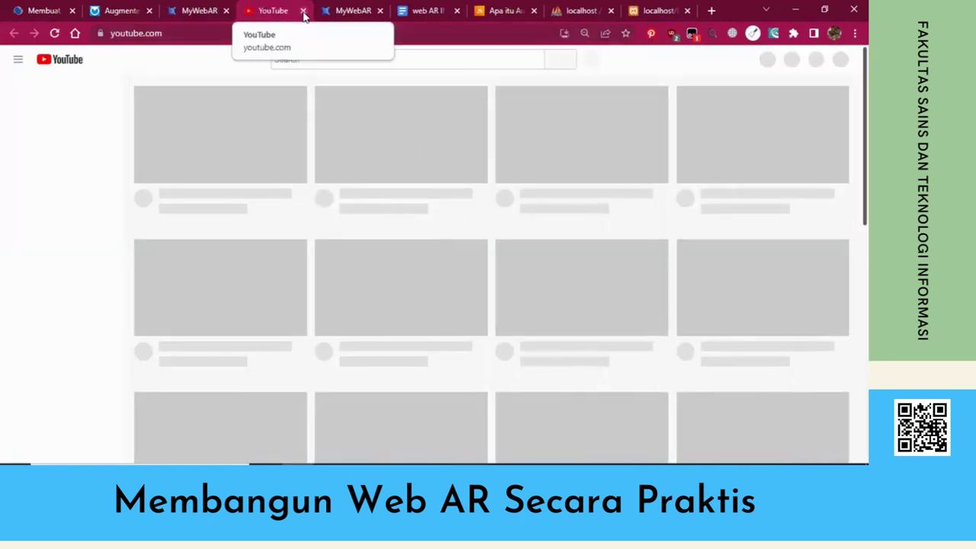
{"action": "left_click", "coordinate": [190, 15]}
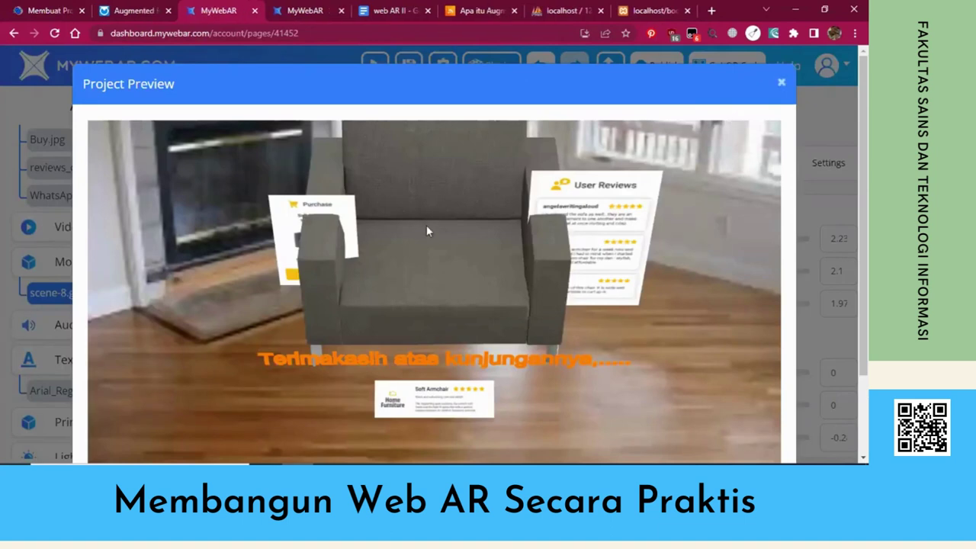
{"action": "left_click", "coordinate": [6, 311]}
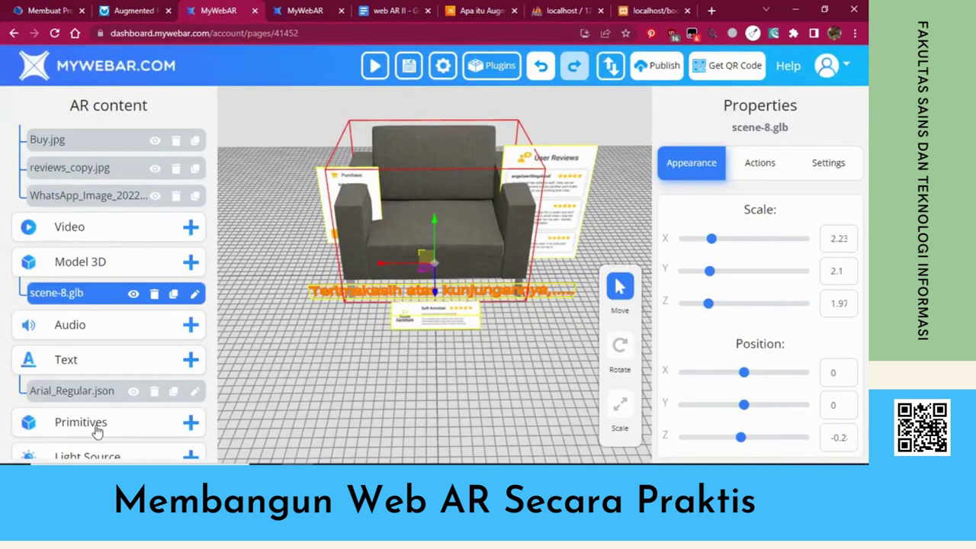
Publish the project and select its QR page and AR page links for copying
{"action": "scroll", "coordinate": [113, 353], "scroll_direction": "down", "scroll_amount": 1}
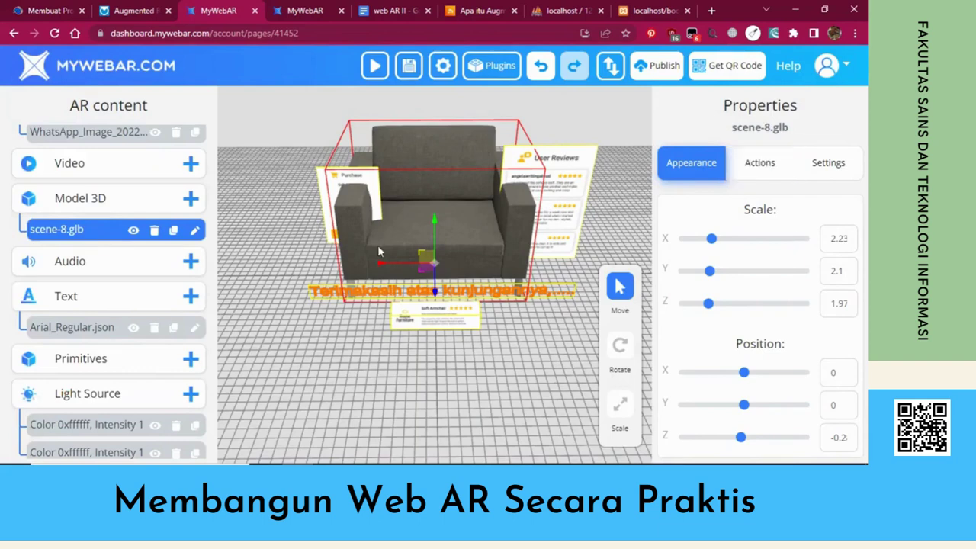
{"action": "scroll", "coordinate": [466, 207], "scroll_direction": "up", "scroll_amount": 1}
{"action": "scroll", "coordinate": [459, 172], "scroll_direction": "down", "scroll_amount": 1}
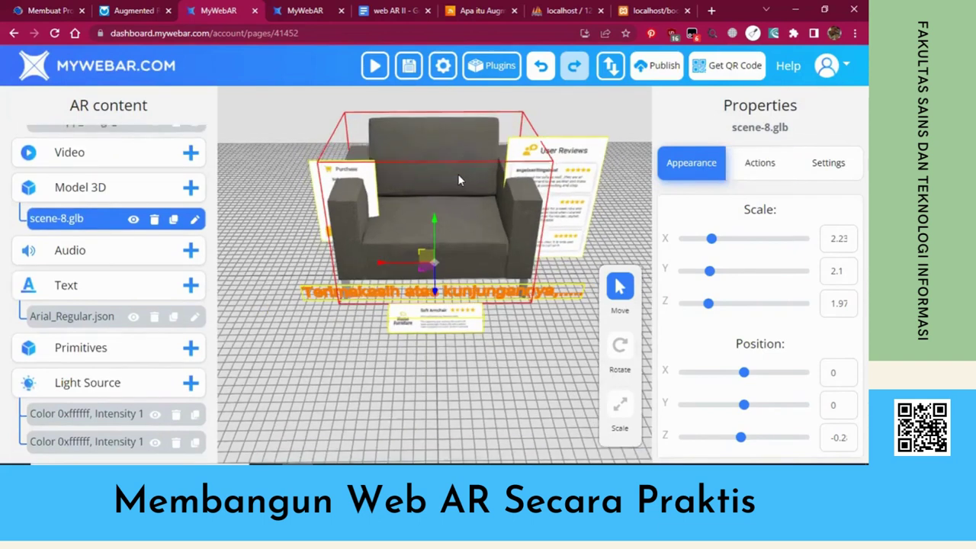
{"action": "left_click", "coordinate": [652, 69]}
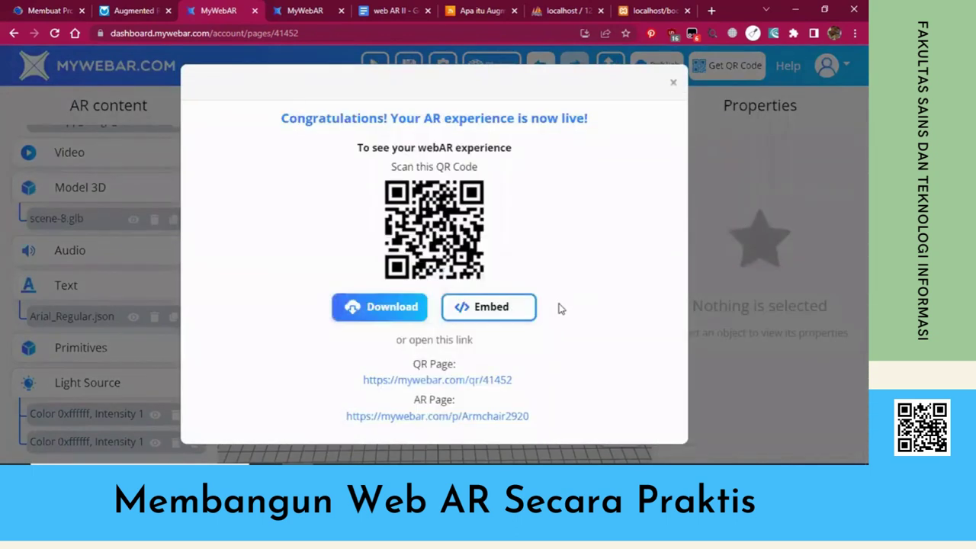
{"action": "left_click", "coordinate": [535, 413], "text": "shift"}
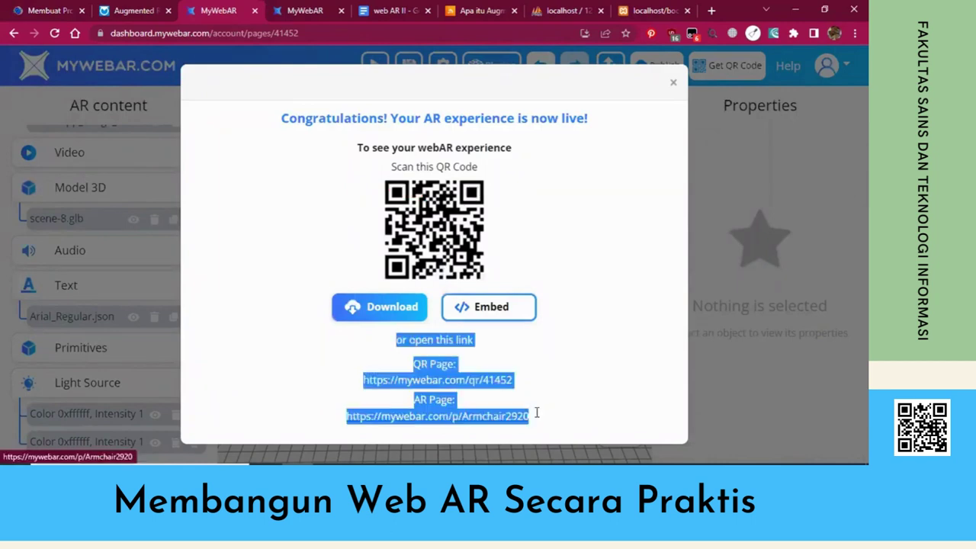
Download the published project's QR code image and open its embed code
{"action": "left_click", "coordinate": [355, 313]}
{"action": "left_click", "coordinate": [467, 309]}
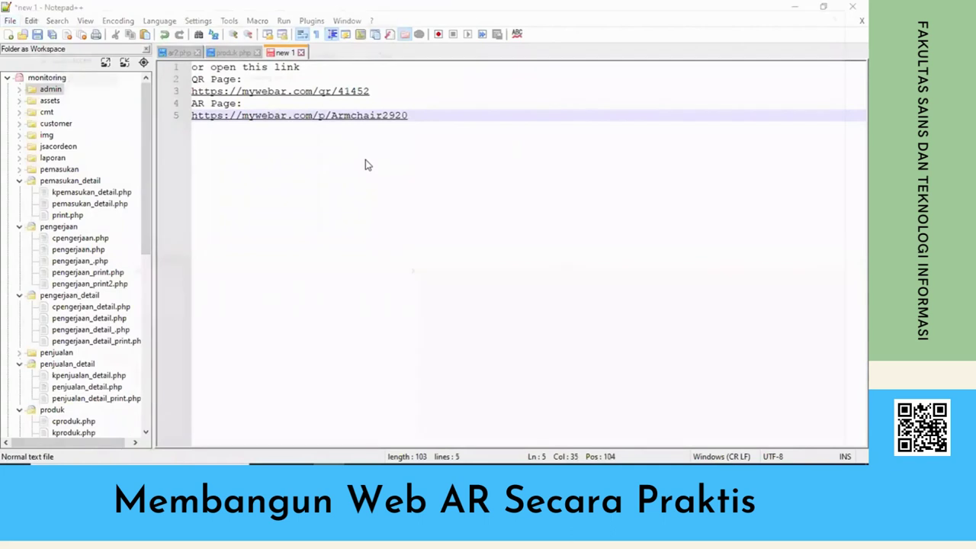
Save the copied QR and AR page links in Notepad++ as lat1.php in the webinar\form folder
{"action": "key", "text": "ctrl+s"}
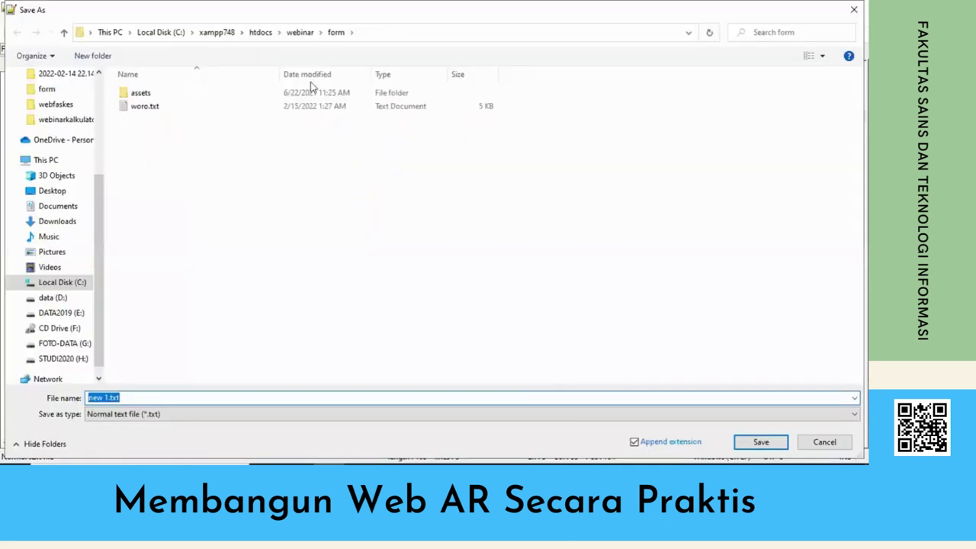
{"action": "type", "text": "lat1.php"}
{"action": "key", "text": "Return"}
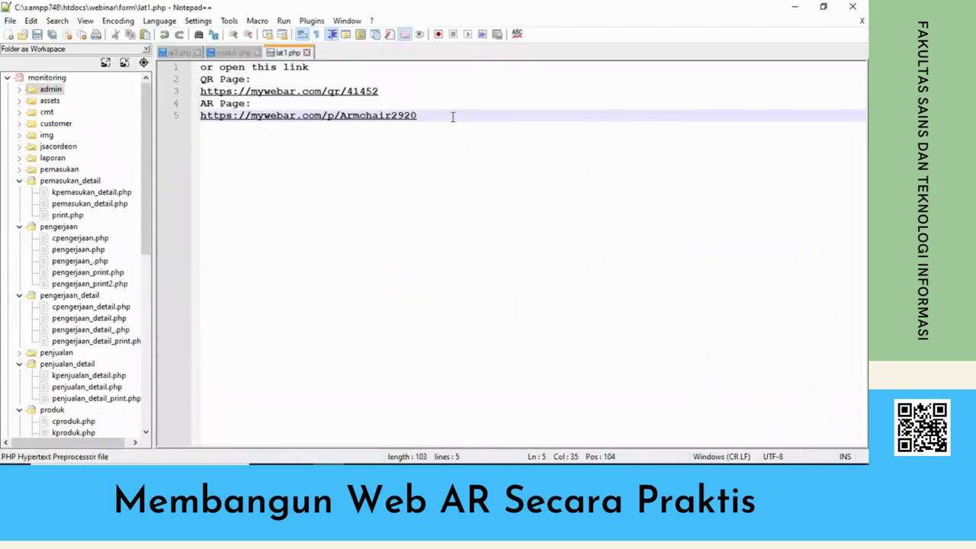
Copy the iframe embed code from MyWebAR into lat1.php below the page links and save the file
{"action": "key", "text": "Return"}
{"action": "key", "text": "Return"}
{"action": "key", "text": "Return"}
{"action": "key", "text": "Return"}
{"action": "key", "text": "Return"}
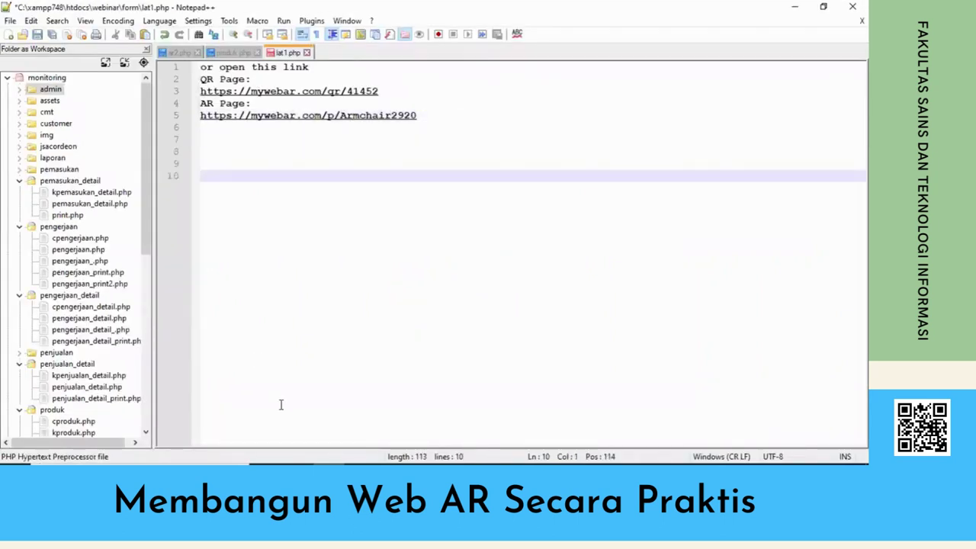
{"action": "mouse_move", "coordinate": [297, 476]}
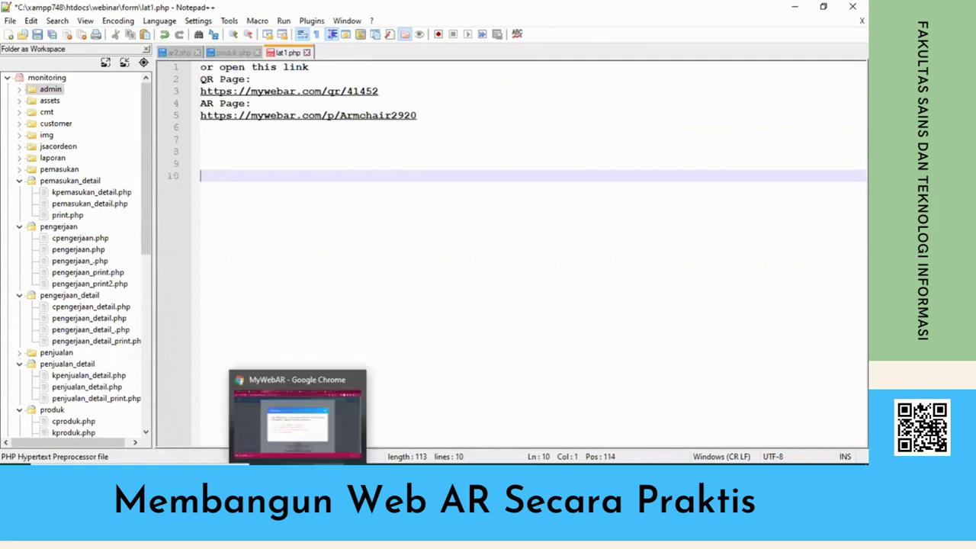
{"action": "left_click", "coordinate": [297, 416]}
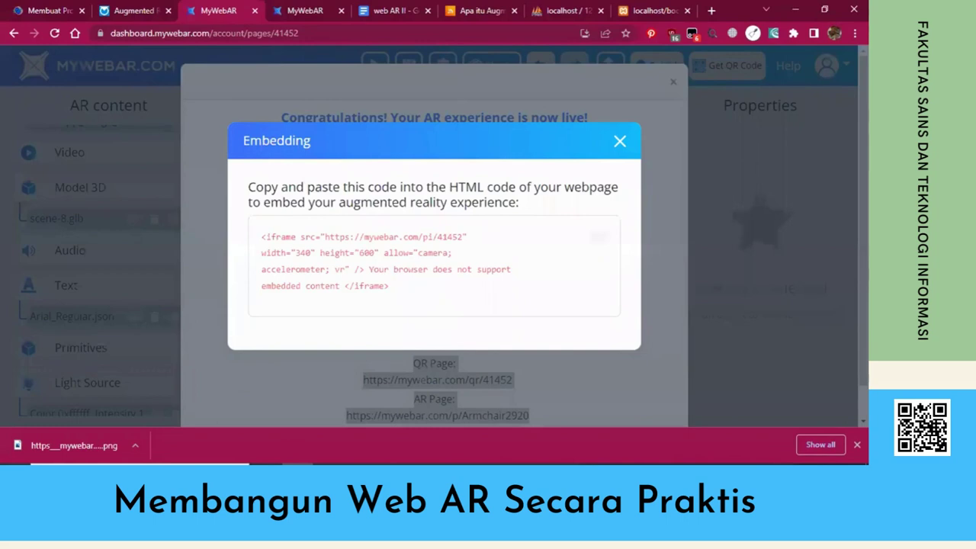
{"action": "left_click_drag", "start_coordinate": [400, 290], "coordinate": [277, 152]}
{"action": "key", "text": "ctrl+c"}
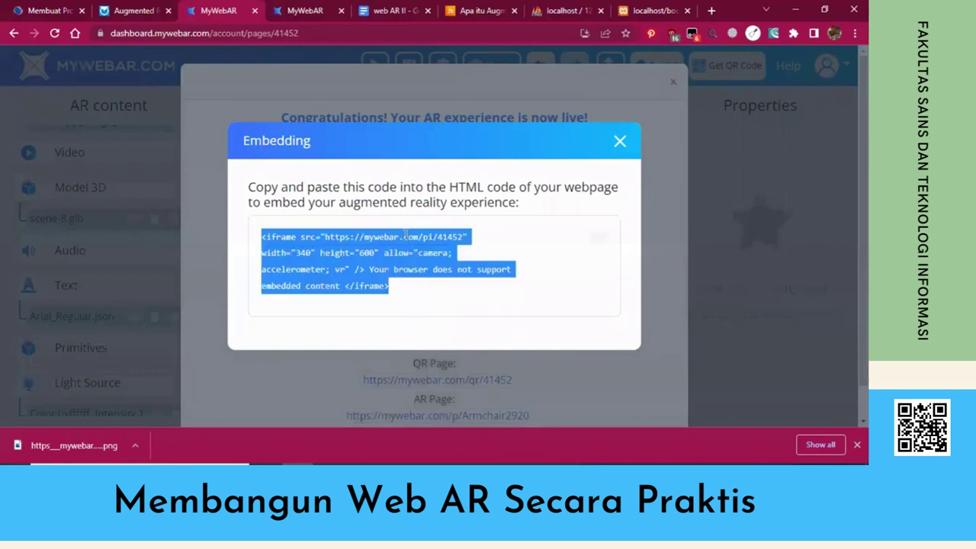
{"action": "key", "text": "alt+Tab"}
{"action": "key", "text": "ctrl+v"}
{"action": "left_click", "coordinate": [353, 244]}
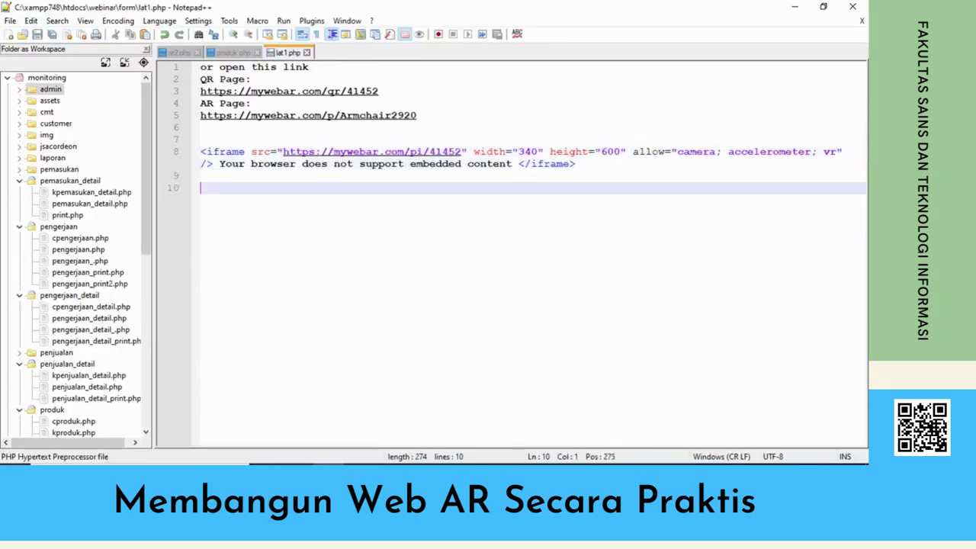
Switch back to MyWebAR in Chrome and close the embed code dialog
{"action": "key", "text": "alt+Tab"}
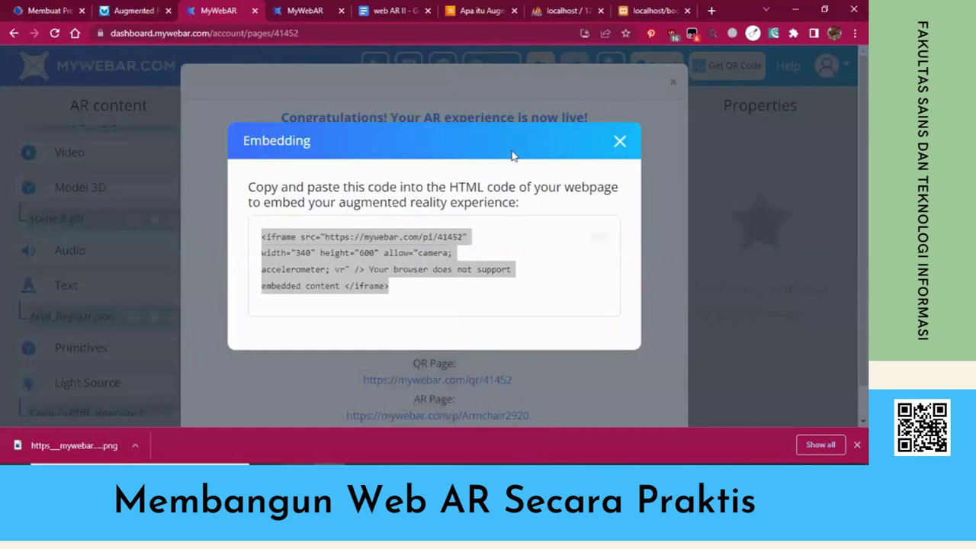
{"action": "key", "text": "Escape"}
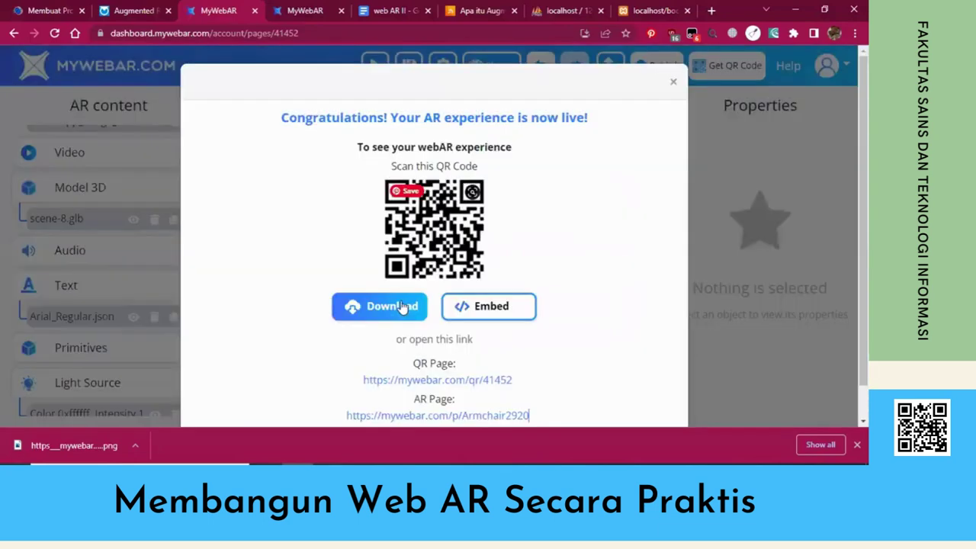